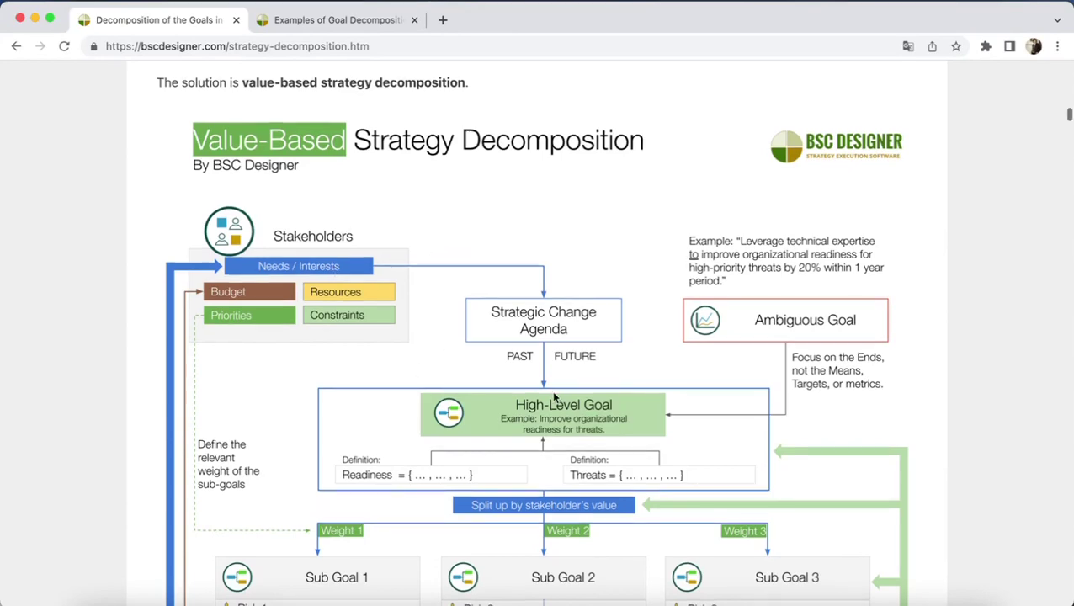
# - Glance at the goal decomposition scorecard, then return to the strategy decomposition article
pyautogui.scroll(-3, 553, 397)
pyautogui.scroll(-1, 553, 397)
pyautogui.scroll(-2, 554, 397)
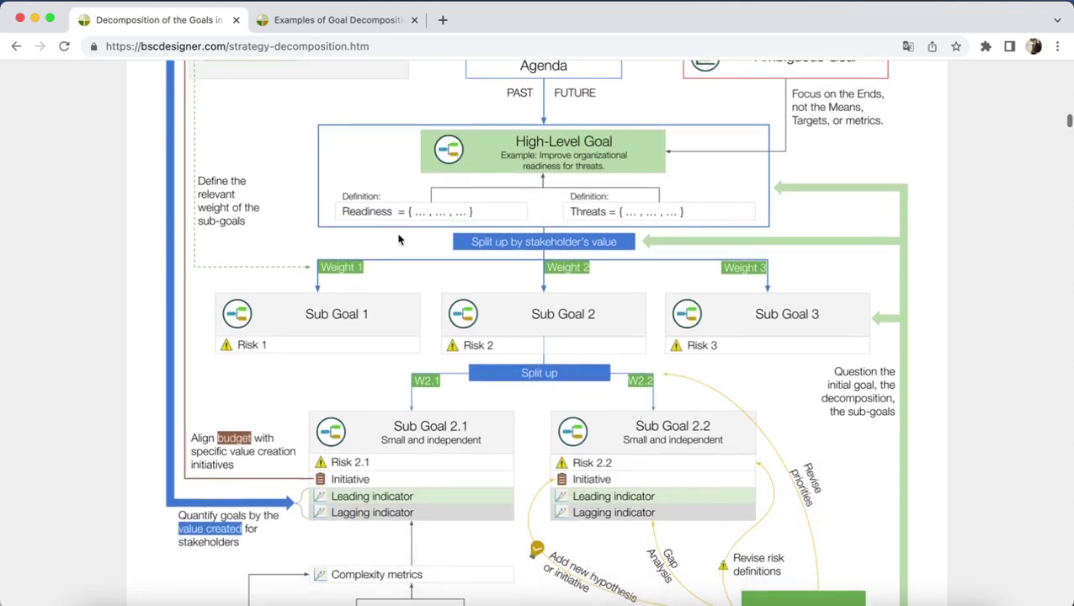
pyautogui.click(370, 24)
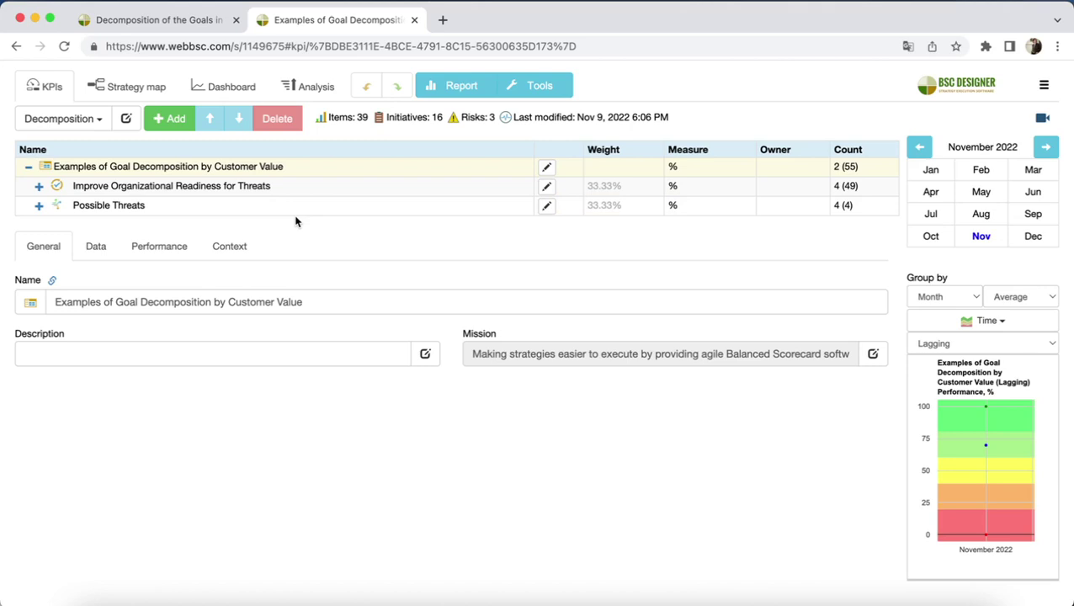
pyautogui.click(168, 20)
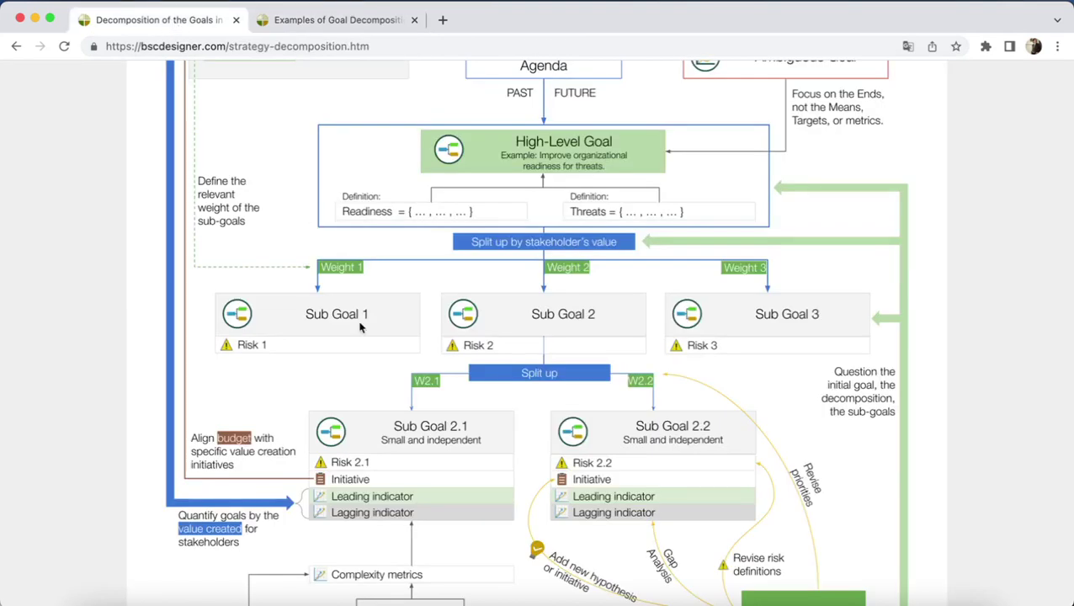
# - Scroll up and down through the strategy decomposition article to read it
pyautogui.scroll(-1, 360, 328)
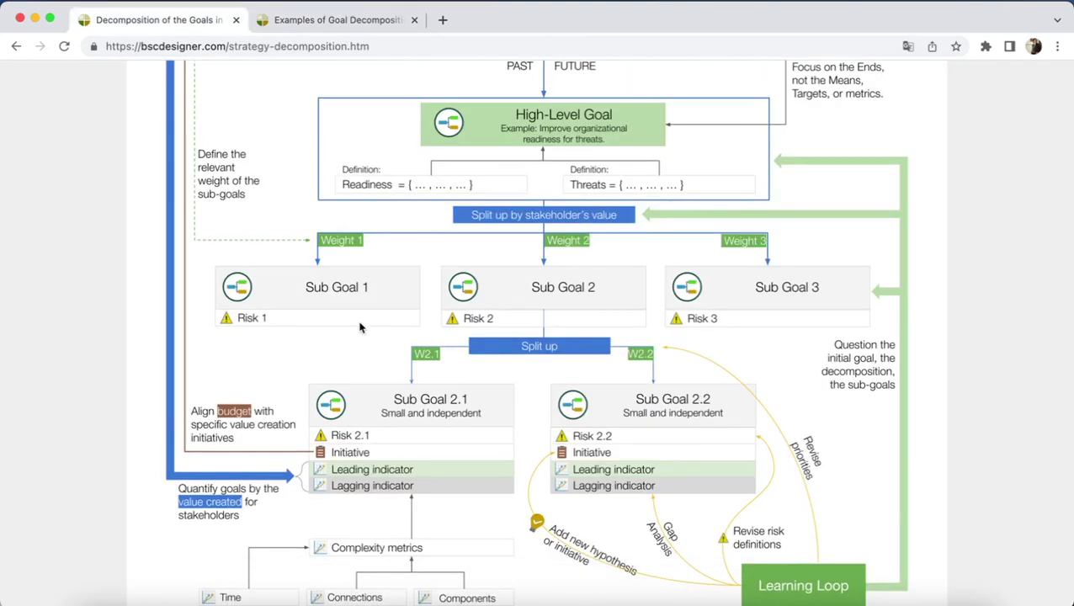
pyautogui.scroll(-1, 360, 328)
pyautogui.scroll(1, 359, 327)
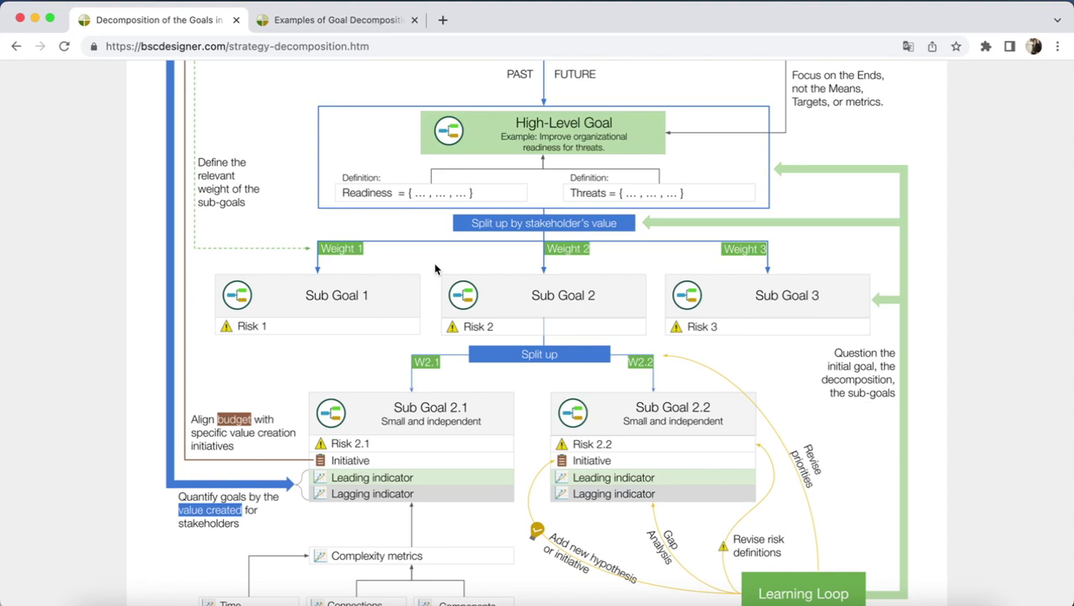
pyautogui.scroll(2, 533, 312)
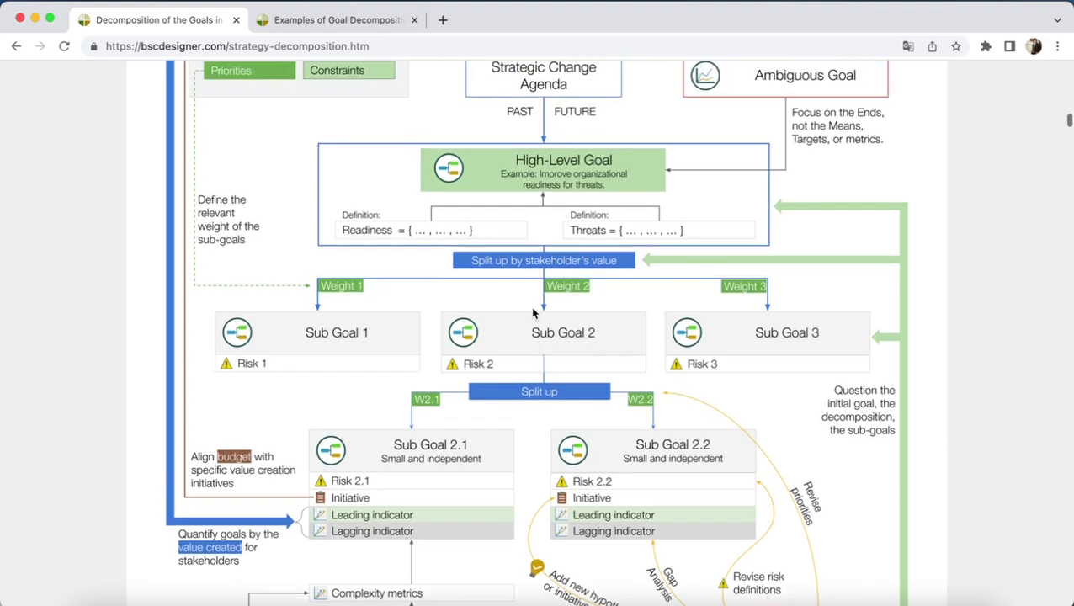
pyautogui.scroll(2, 532, 313)
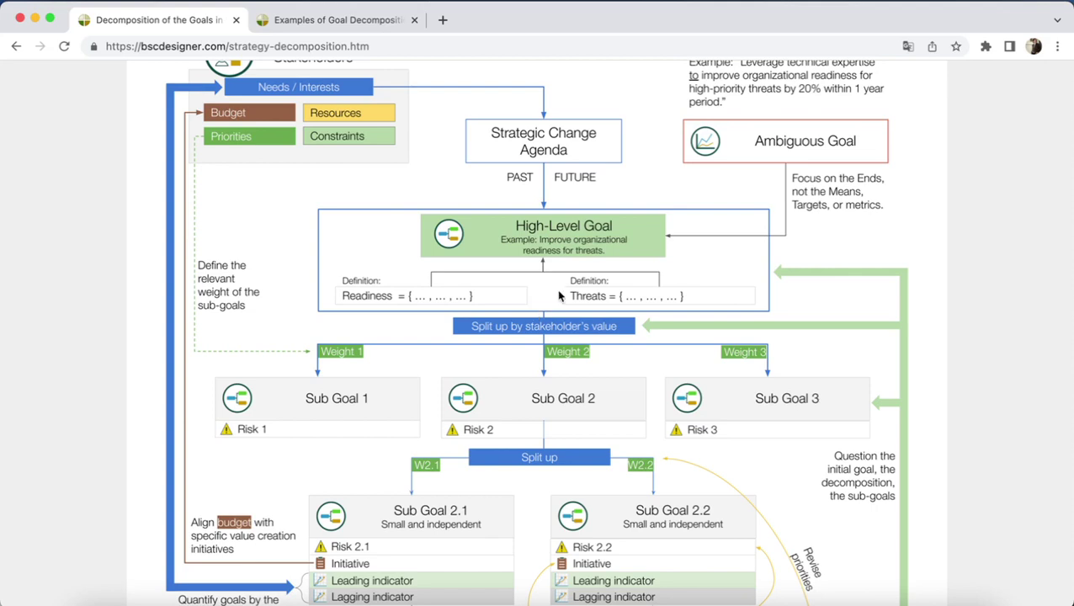
pyautogui.scroll(1, 496, 148)
pyautogui.scroll(2, 496, 148)
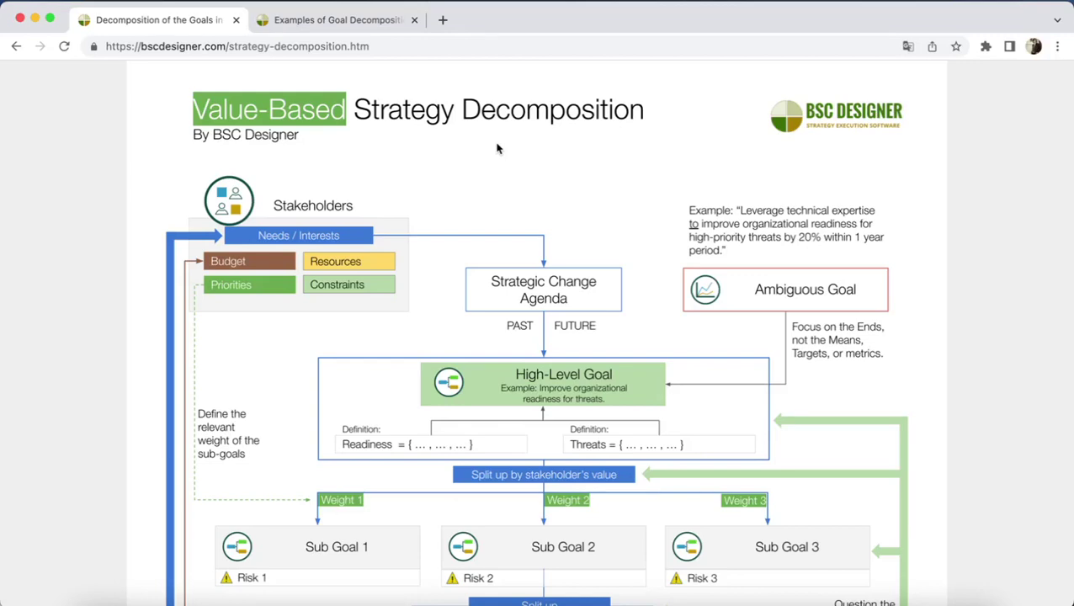
pyautogui.scroll(-1, 497, 148)
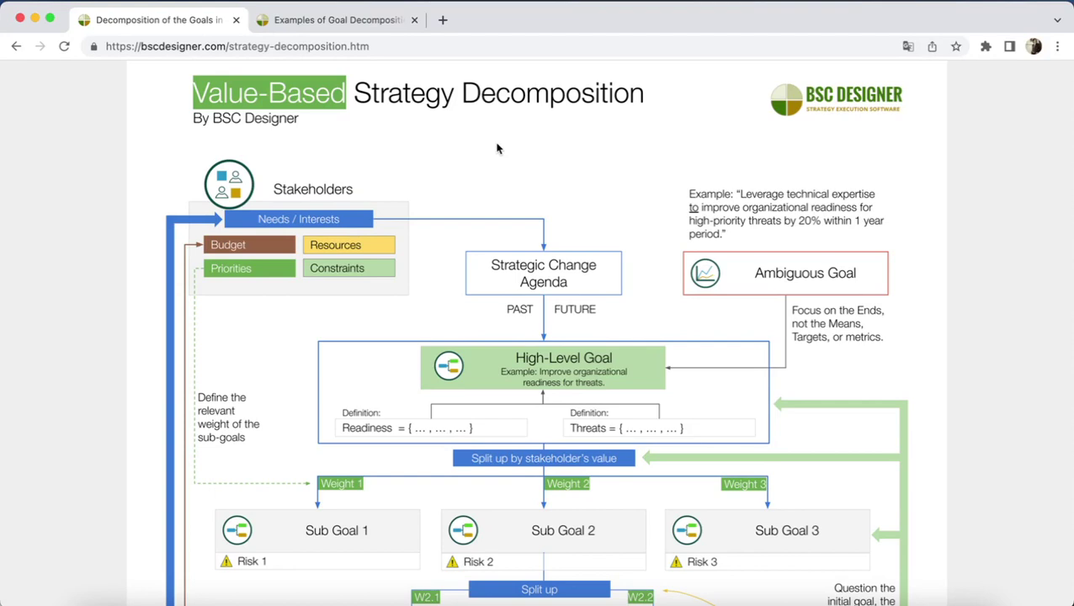
pyautogui.scroll(-1, 497, 148)
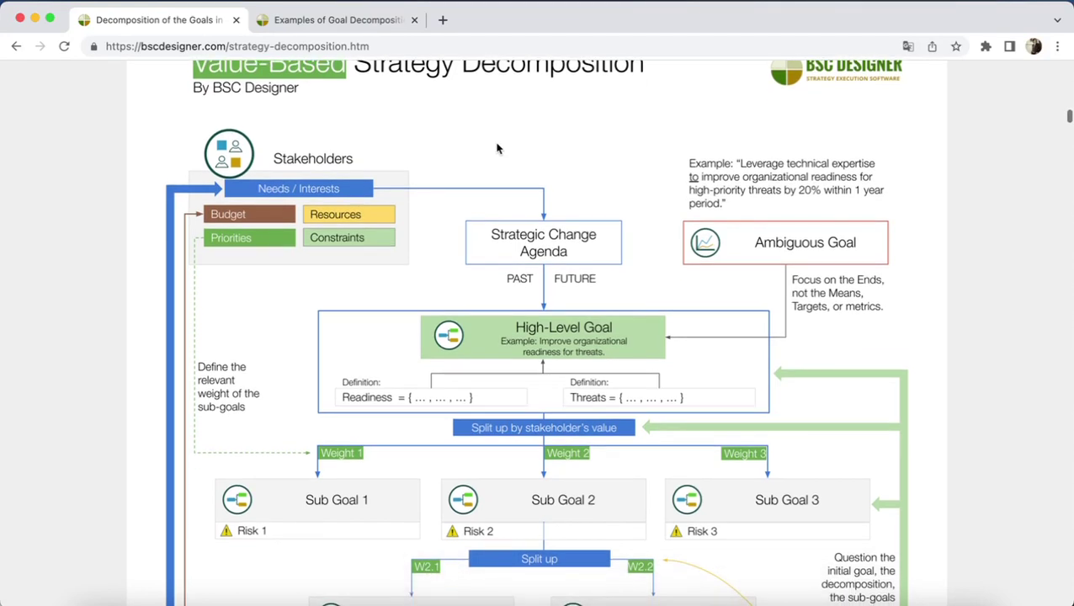
pyautogui.scroll(-5, 147, 363)
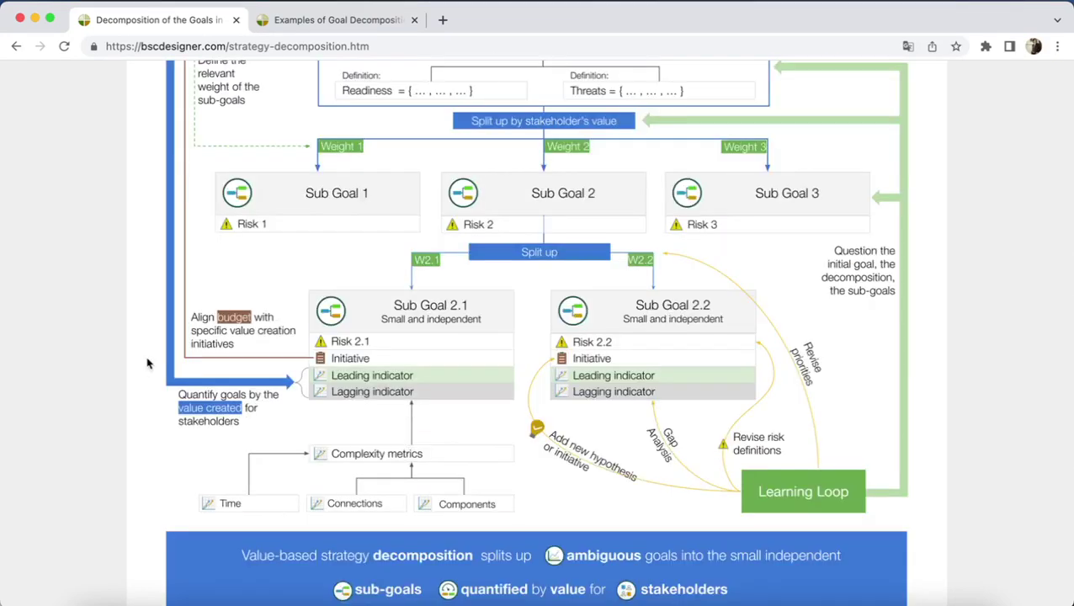
pyautogui.click(261, 400)
pyautogui.scroll(5, 646, 319)
pyautogui.scroll(-1, 645, 320)
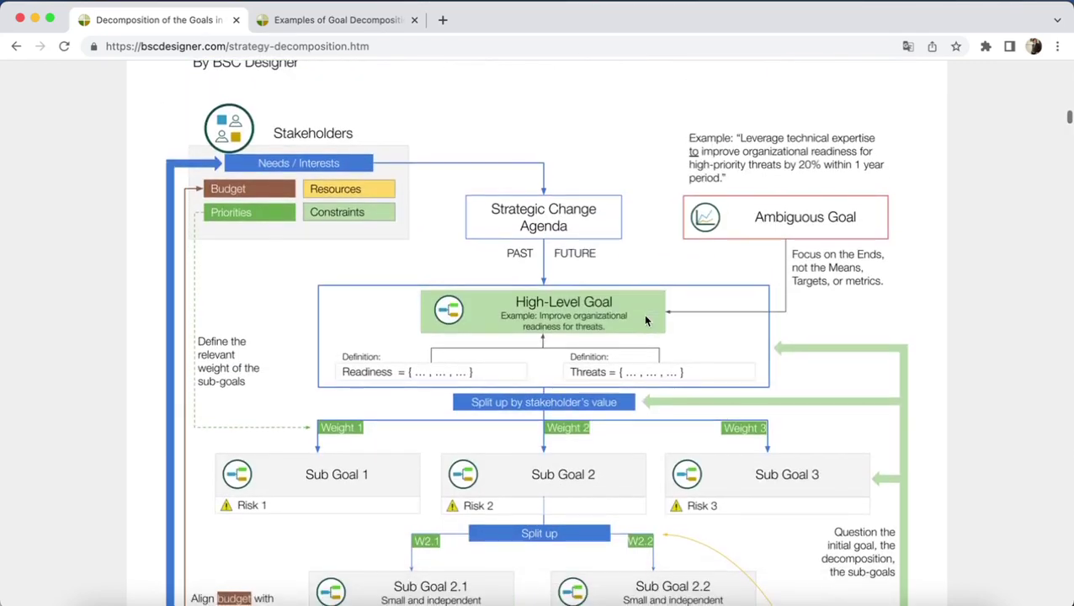
pyautogui.scroll(-1, 646, 320)
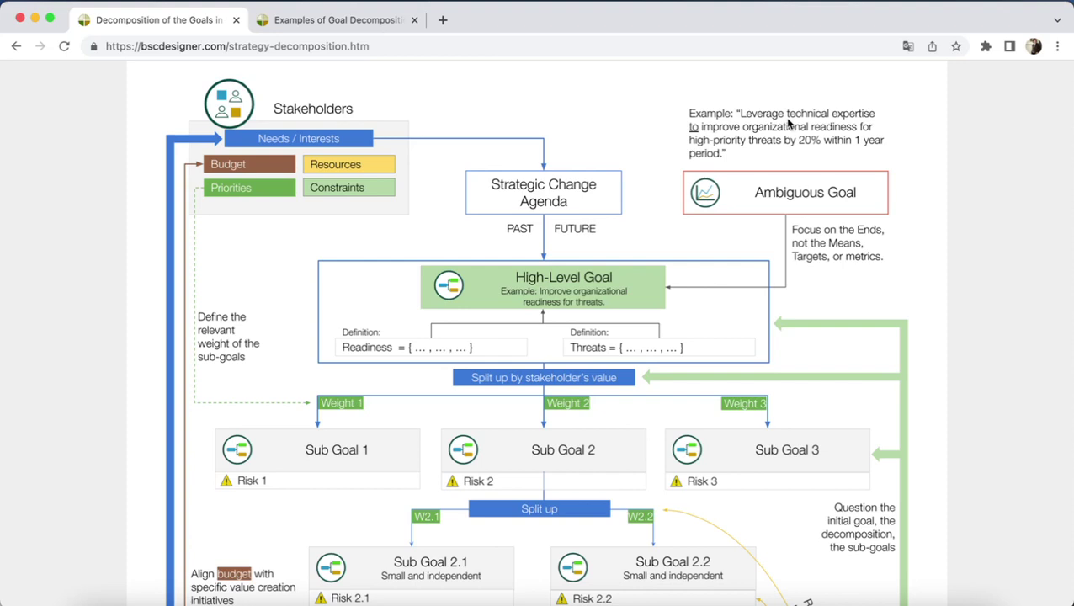
pyautogui.scroll(-1, 788, 123)
pyautogui.scroll(-2, 789, 124)
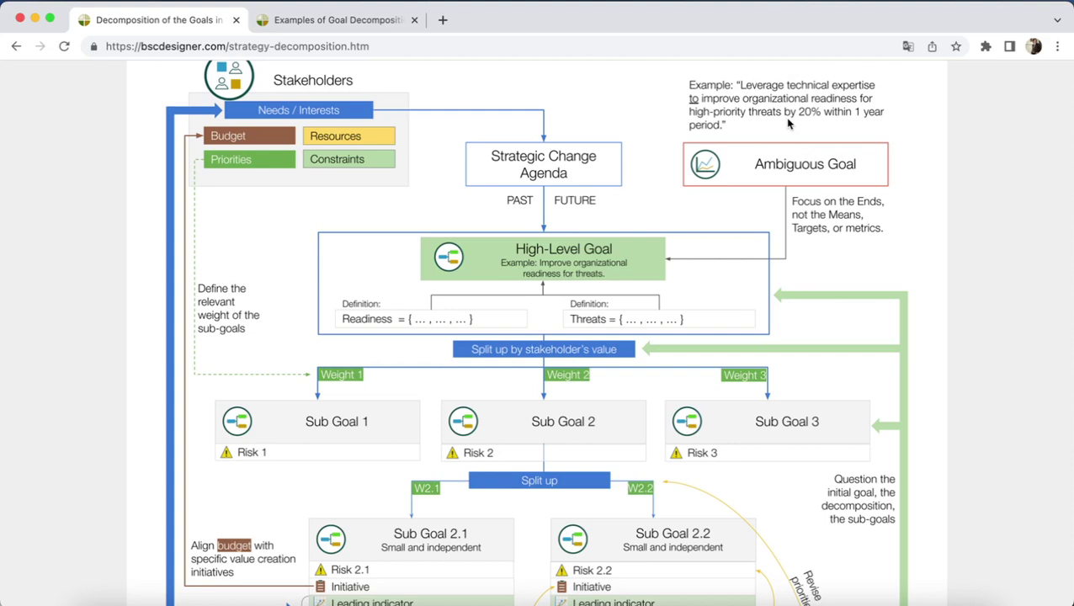
pyautogui.scroll(-1, 788, 124)
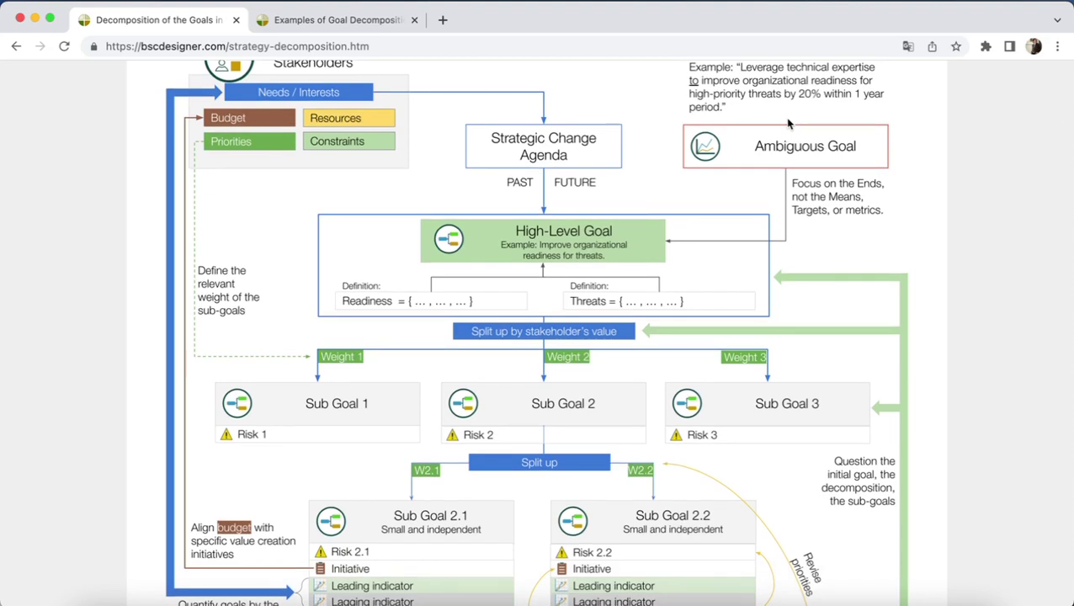
pyautogui.scroll(1, 788, 124)
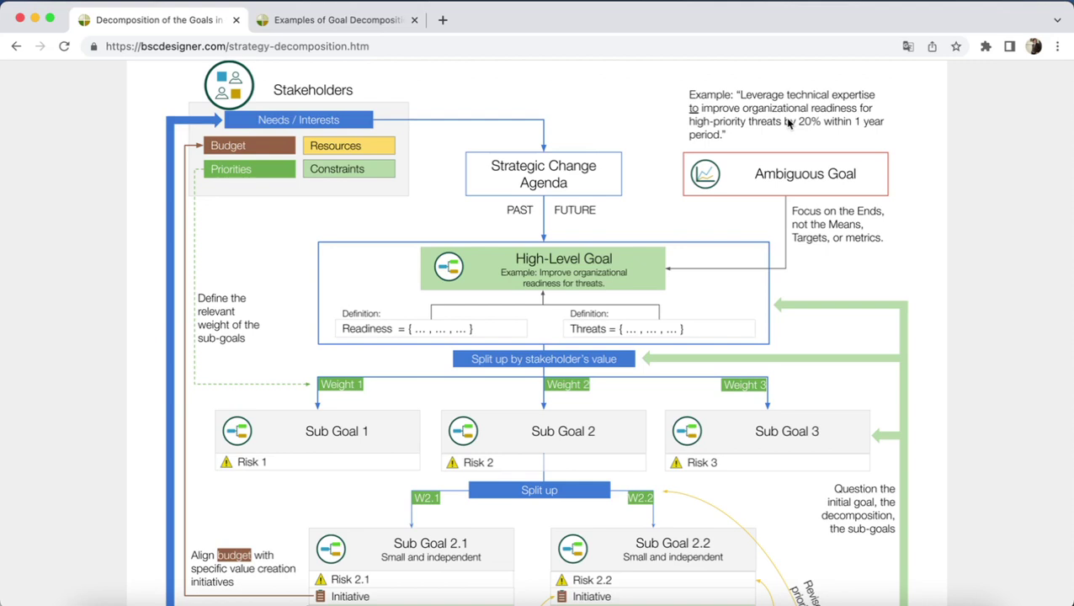
pyautogui.scroll(-1, 788, 123)
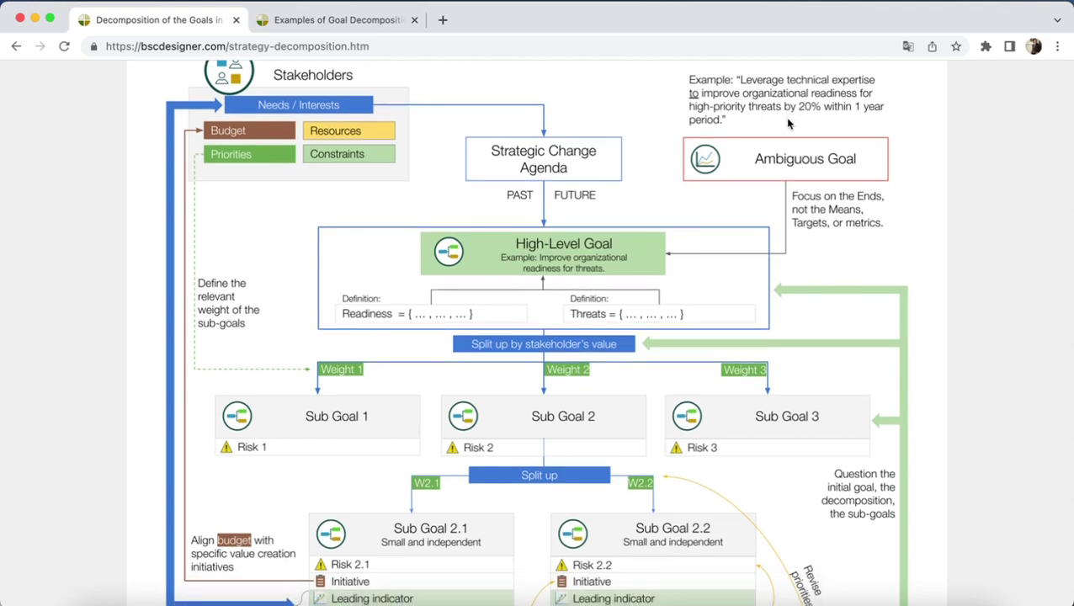
pyautogui.scroll(1, 830, 240)
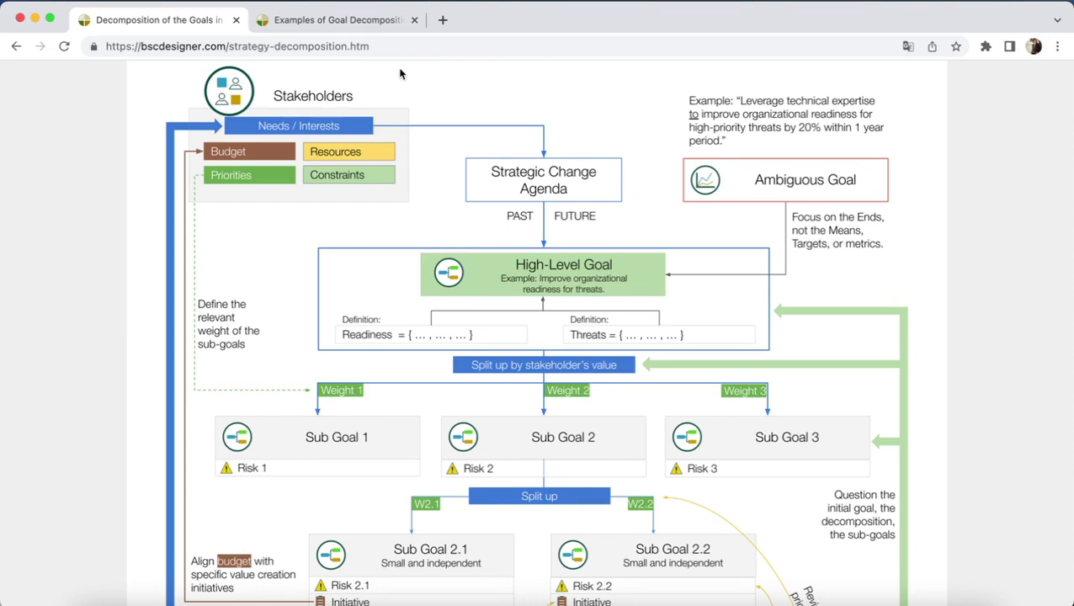
# - Check the scorecard again, then go back to the article and click through its content
pyautogui.click(371, 21)
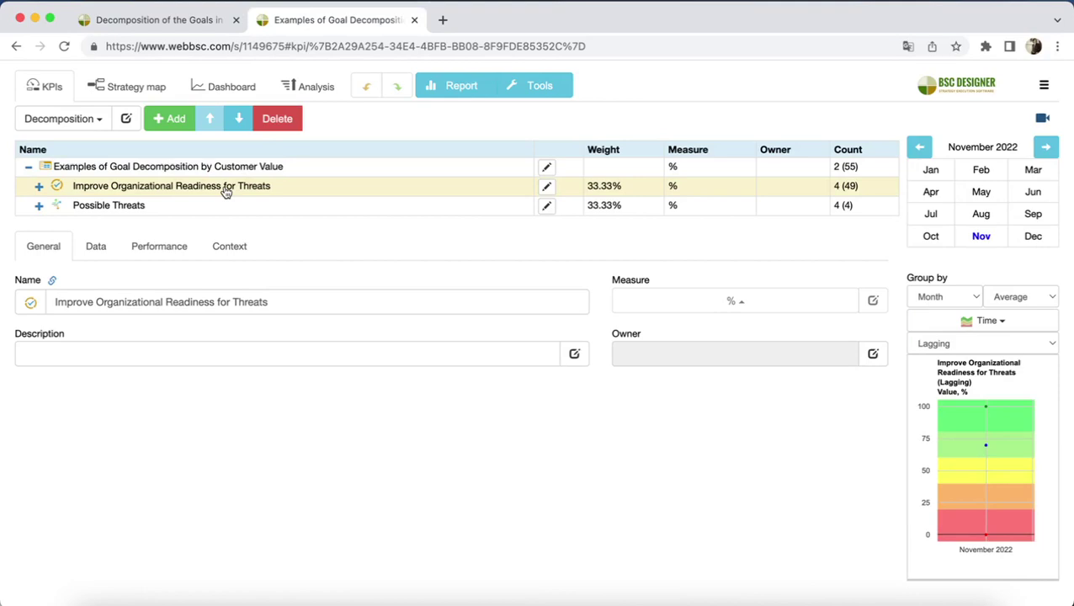
pyautogui.click(91, 19)
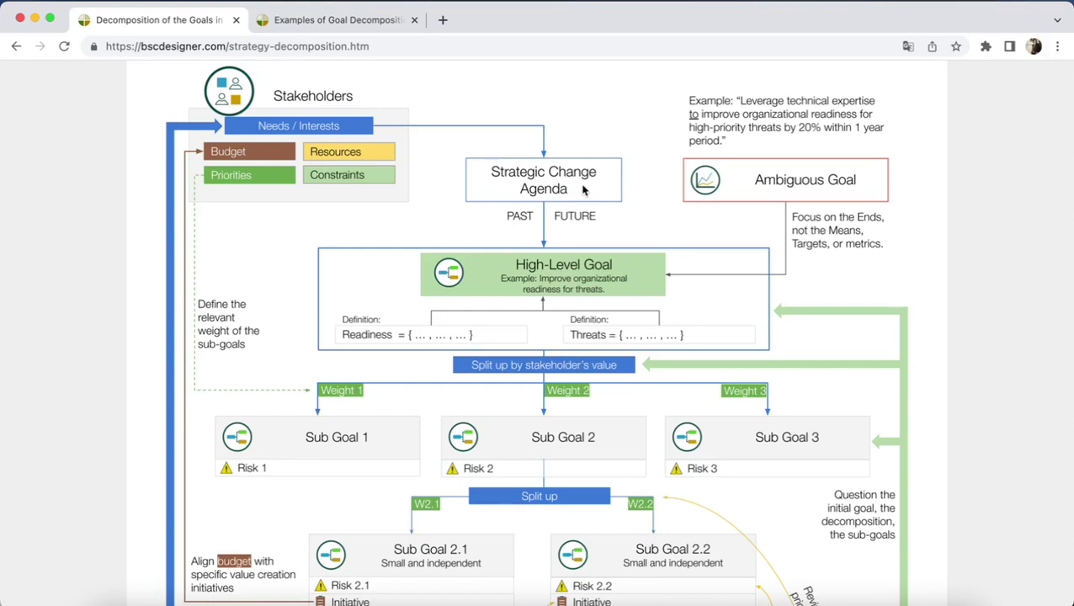
pyautogui.click(274, 107)
pyautogui.scroll(-1, 274, 107)
pyautogui.scroll(2, 274, 106)
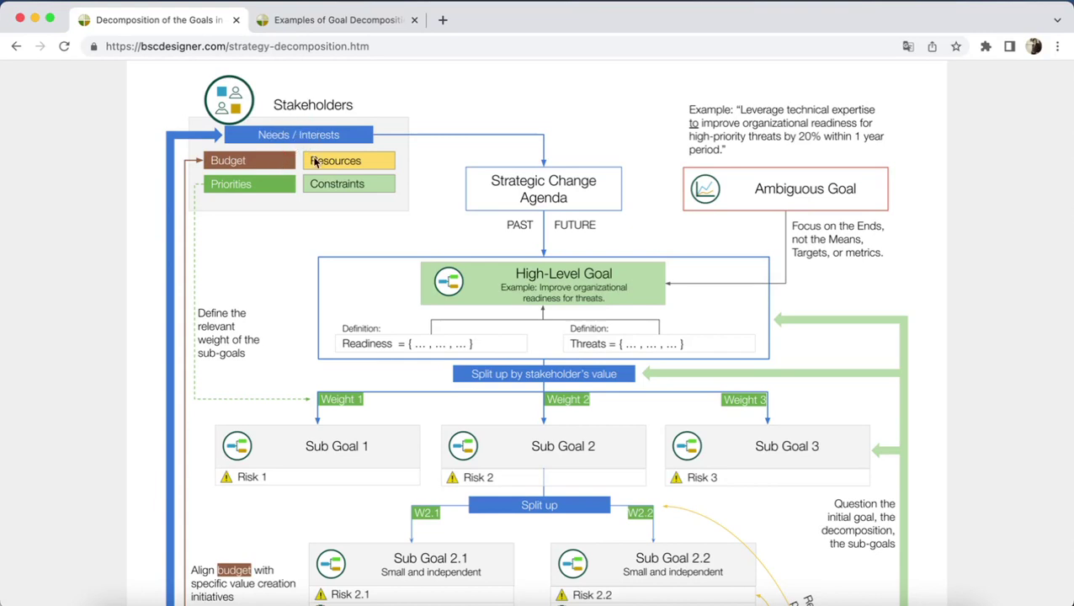
pyautogui.click(265, 186)
pyautogui.click(264, 177)
# - Return to the scorecard and keep the Decomposition workspace view selected
pyautogui.click(333, 19)
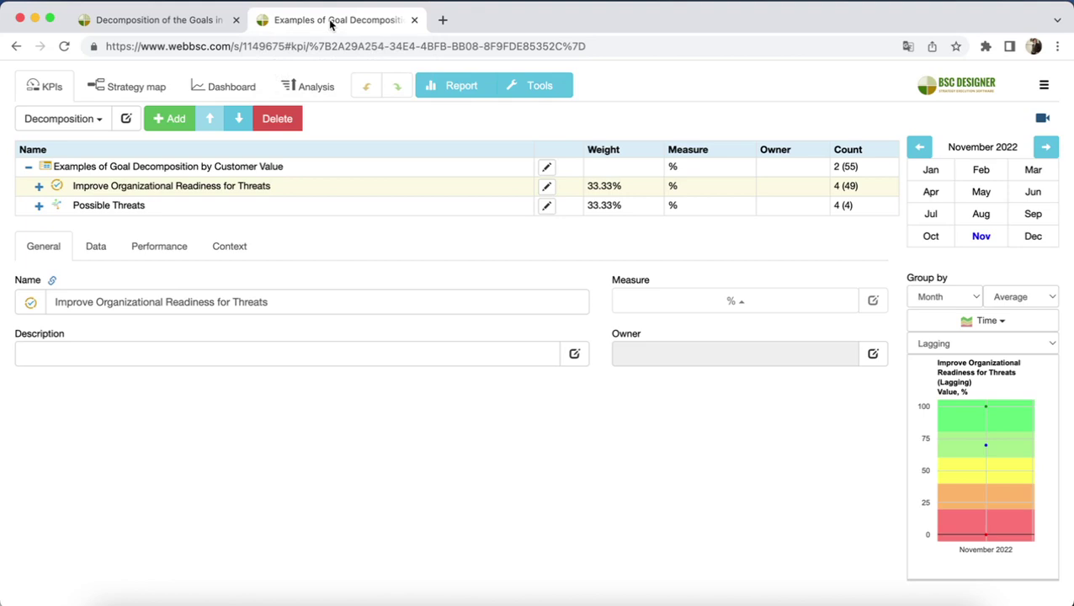
pyautogui.click(80, 118)
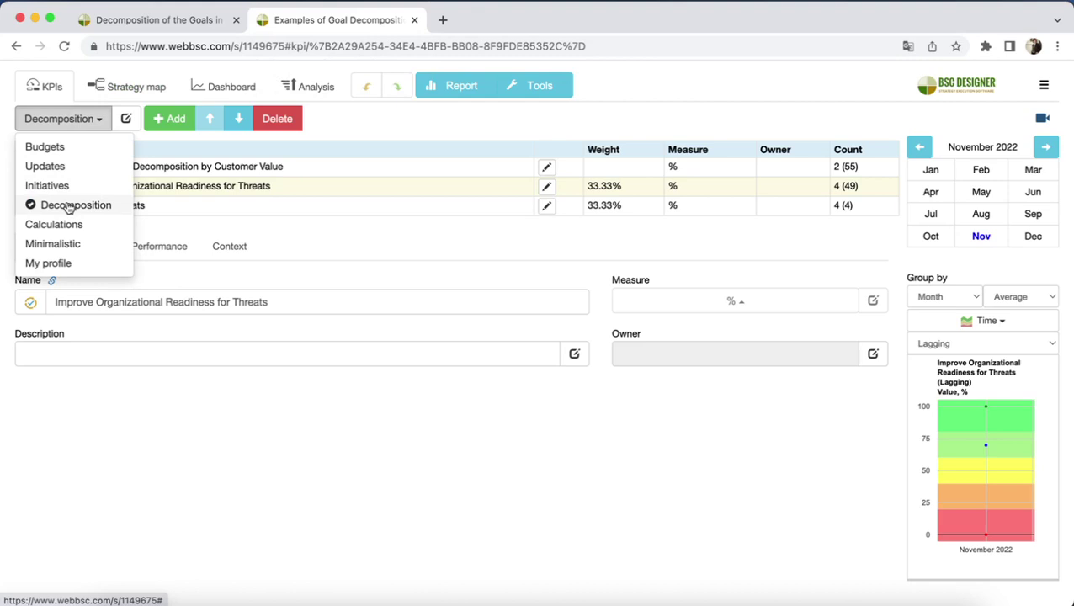
pyautogui.click(69, 207)
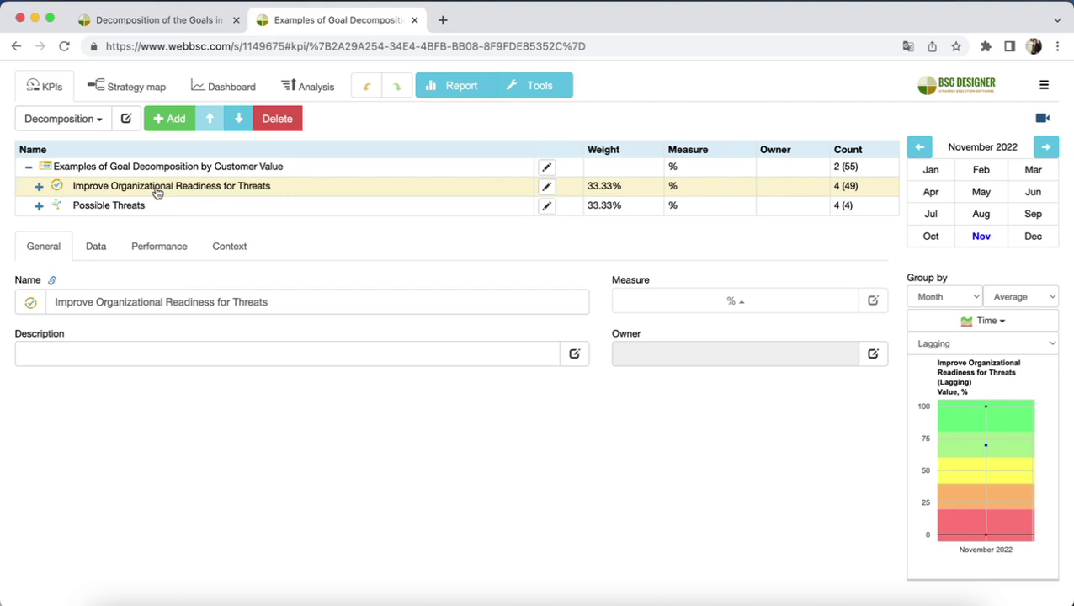
# - Expand Possible Threats, inspect its Cybersecurity, Social changes and Energy indicators, then select the readiness goal
pyautogui.click(39, 206)
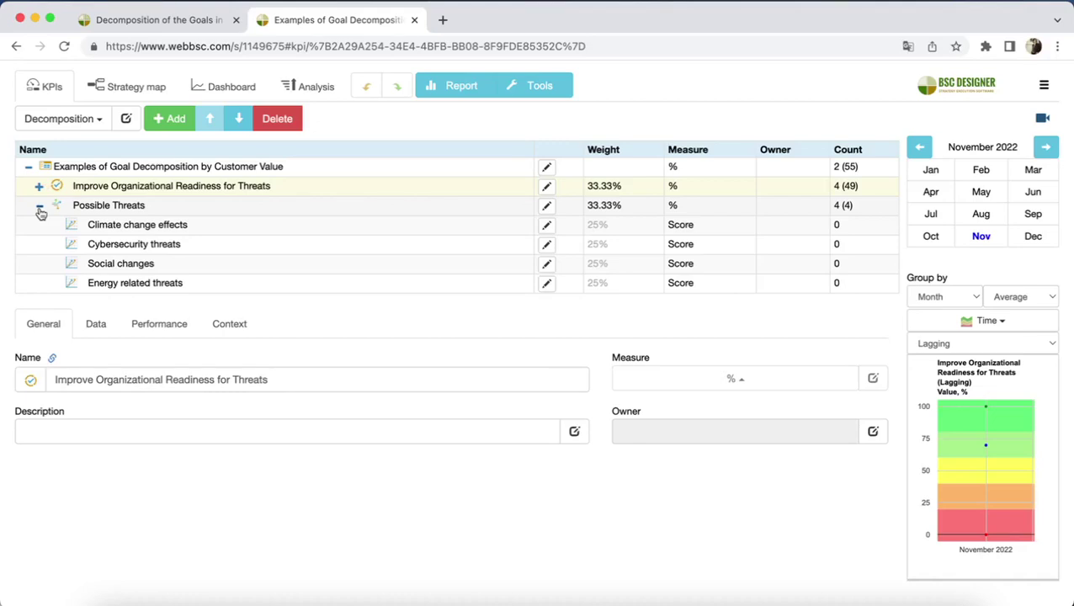
pyautogui.click(94, 207)
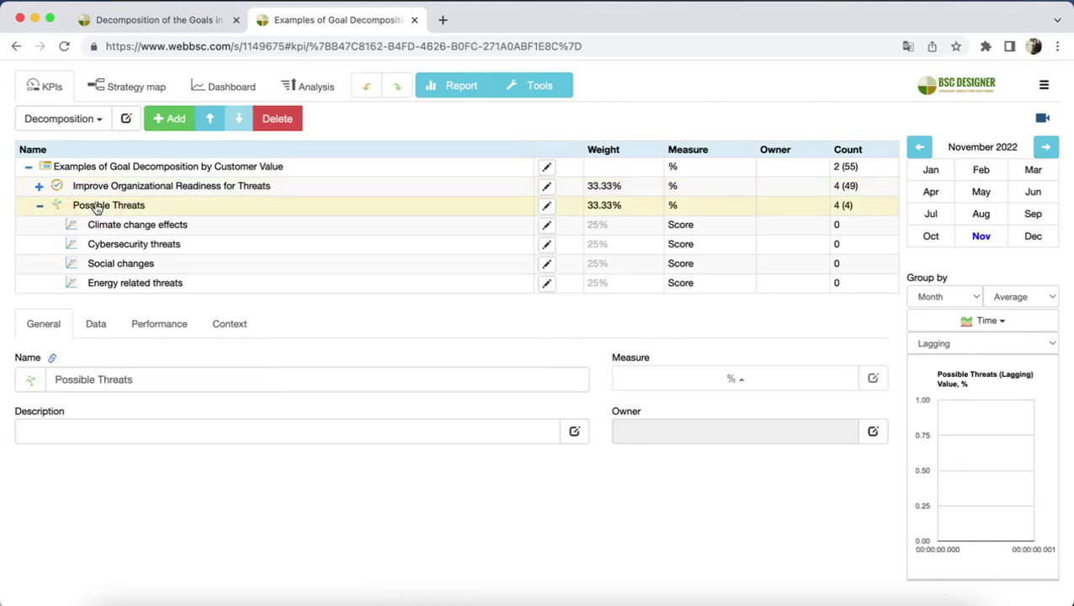
pyautogui.click(119, 246)
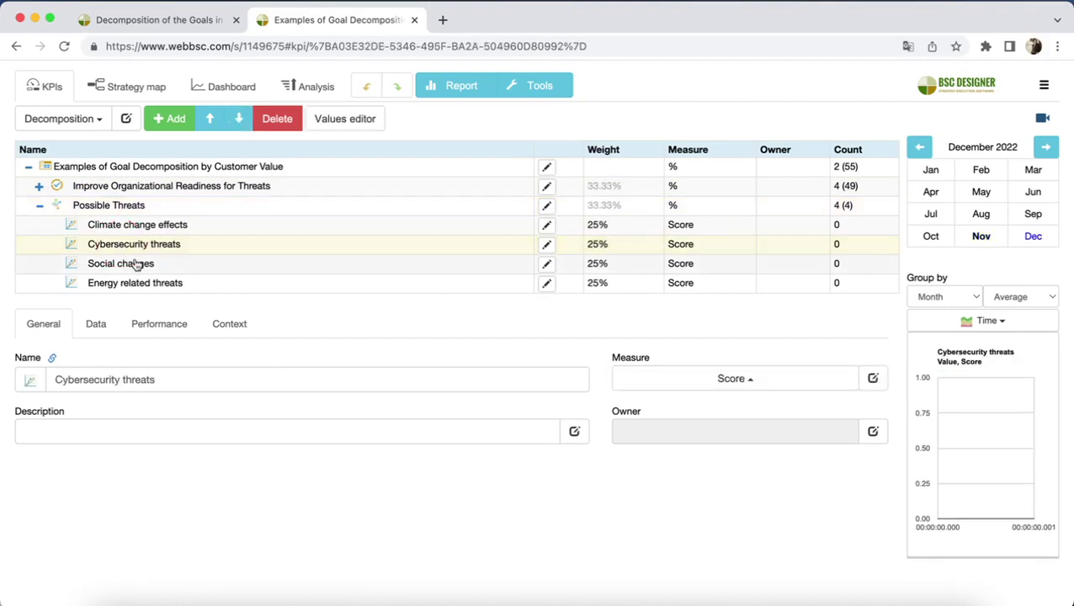
pyautogui.click(136, 264)
pyautogui.click(157, 288)
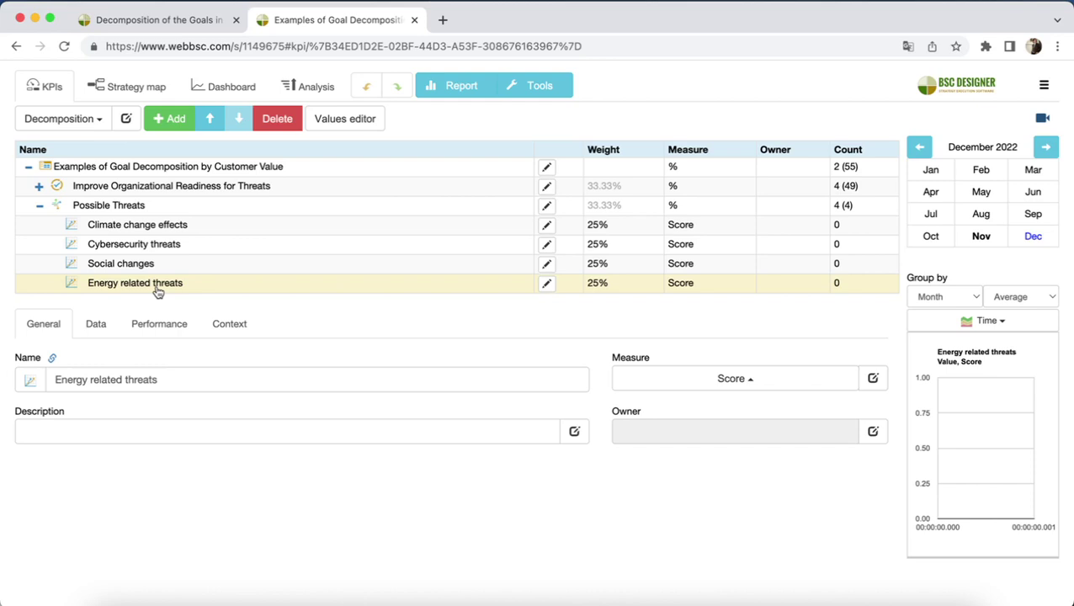
pyautogui.click(131, 188)
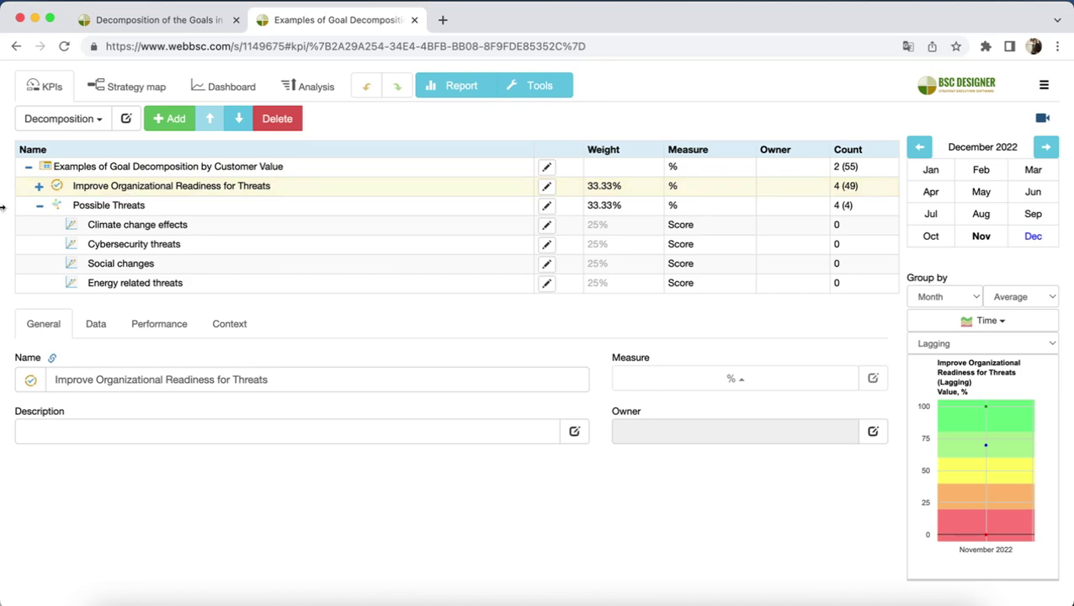
# - Expand the readiness goal, inspect Climate Change, Cybersecurity, Social Changes and Energy sub-goals, then go to the article
pyautogui.click(39, 186)
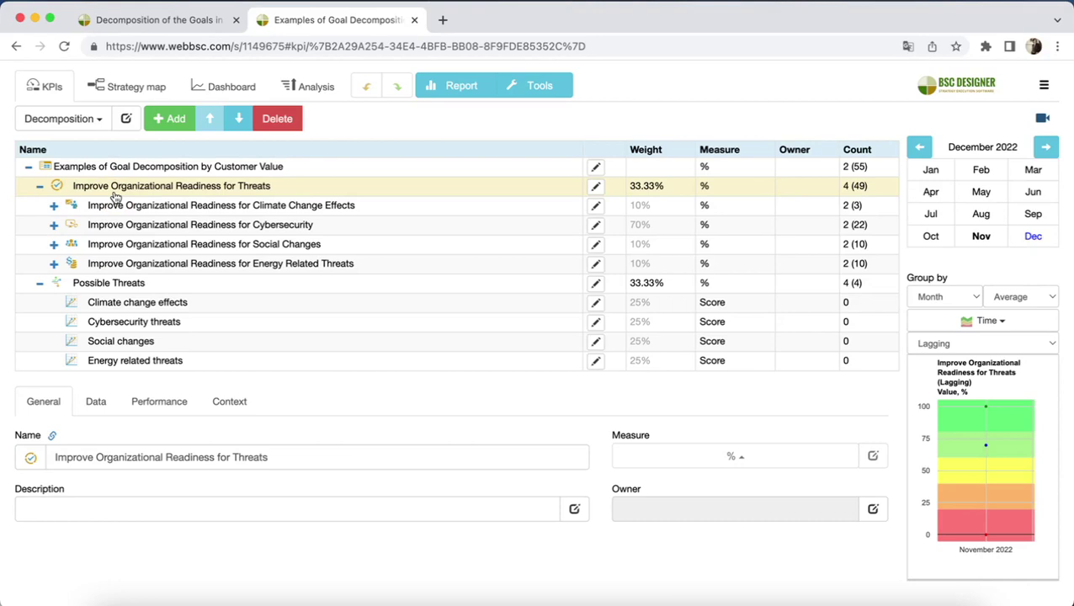
pyautogui.click(168, 211)
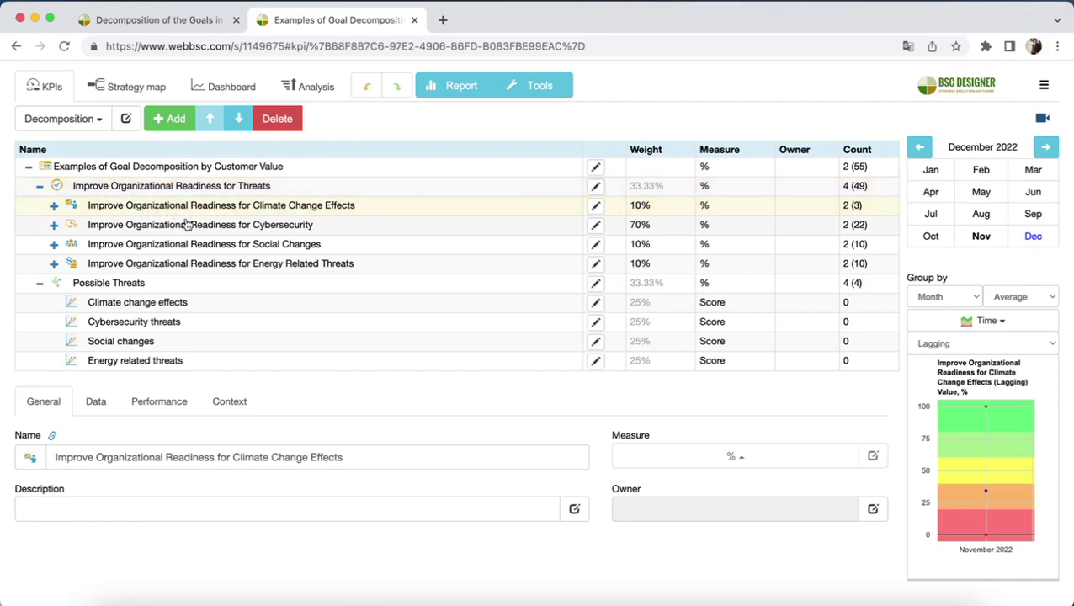
pyautogui.click(189, 224)
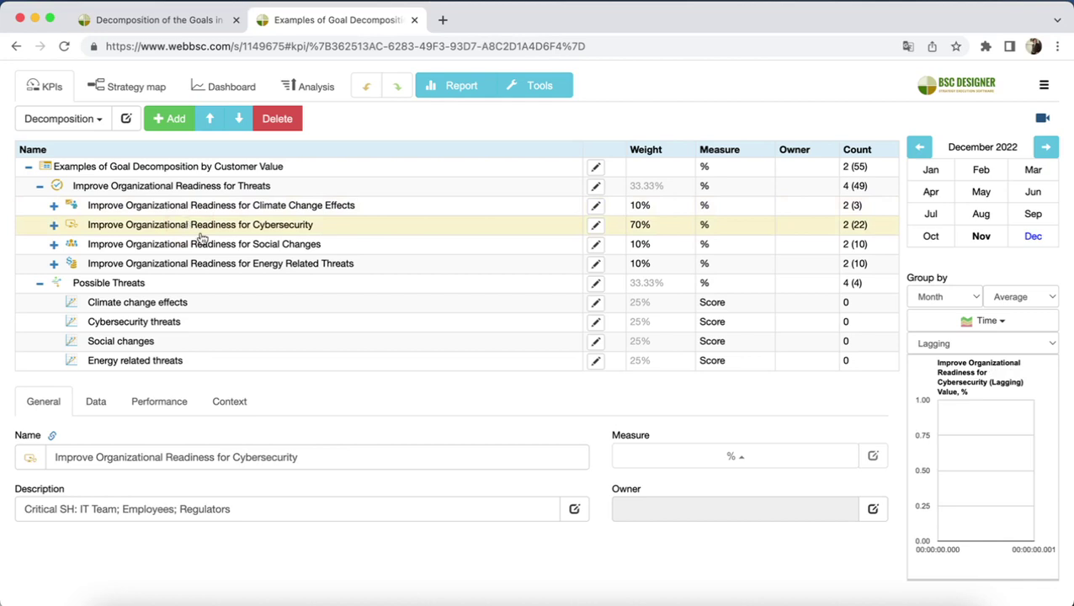
pyautogui.click(207, 246)
pyautogui.click(231, 262)
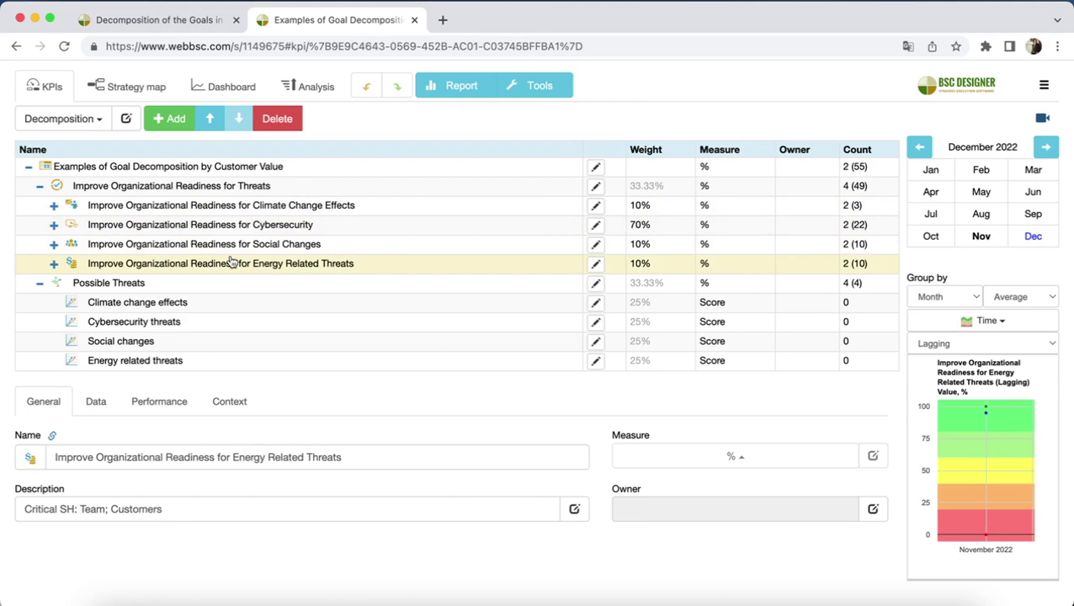
pyautogui.click(190, 24)
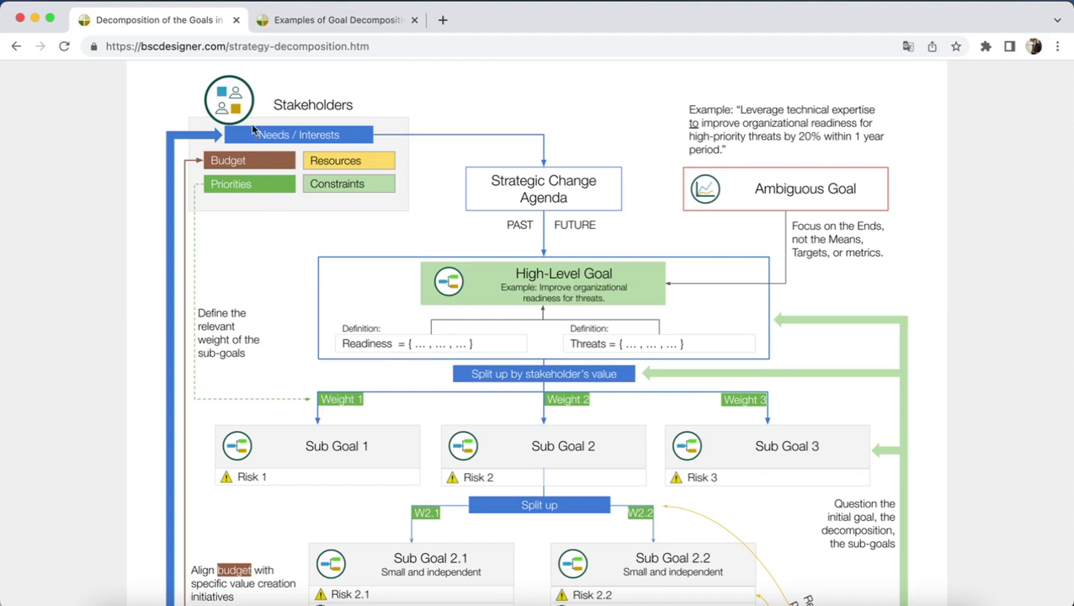
# - Back on the scorecard, show Energy Related Threats' value, baseline and target in the Data tab
pyautogui.hotkey('ctrl', 'Tab')
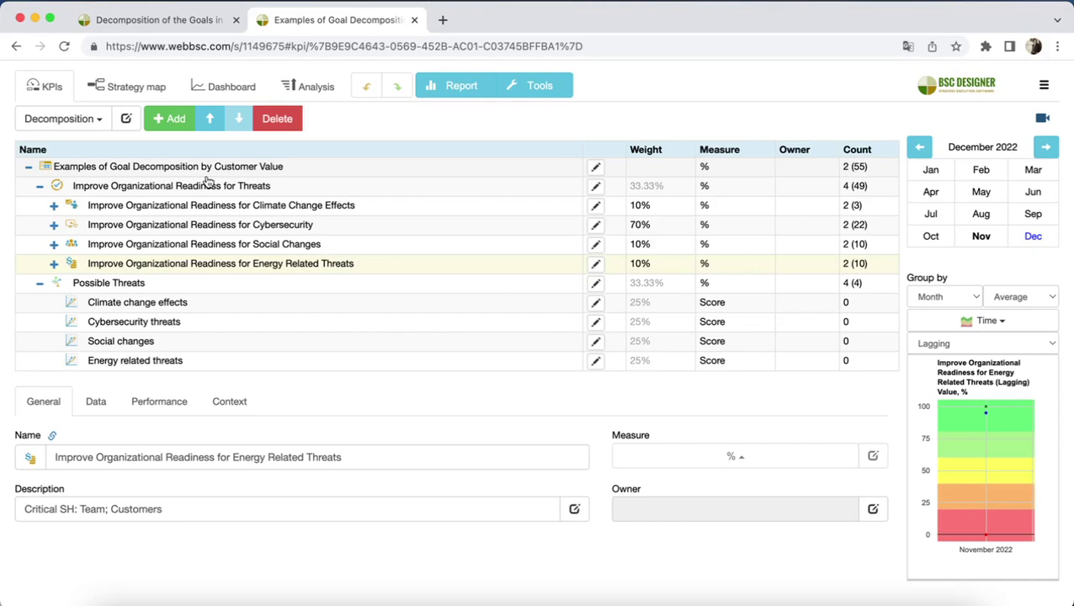
pyautogui.click(111, 403)
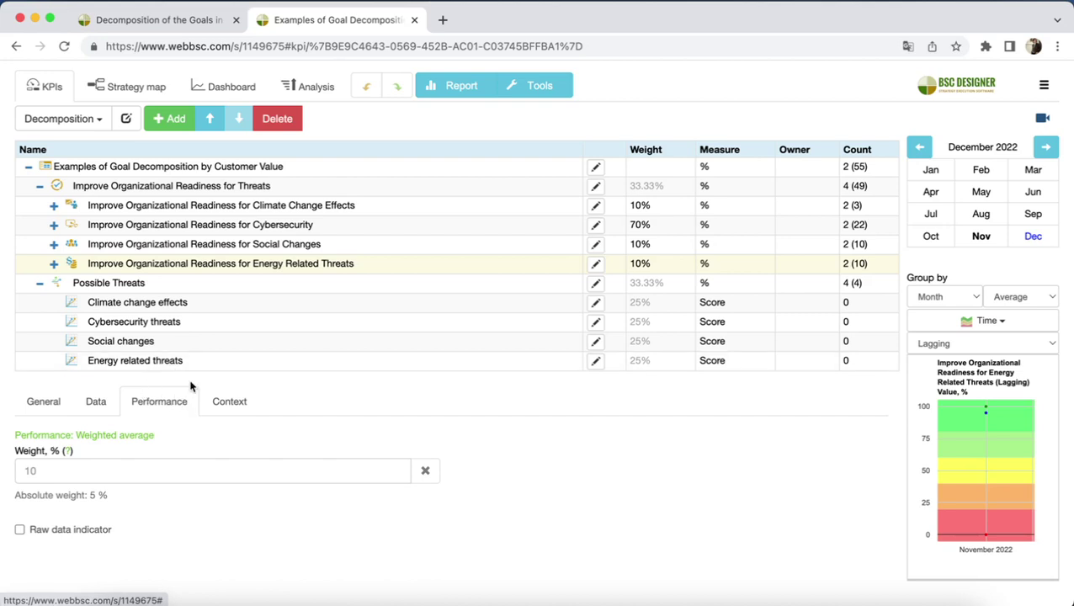
# - Select Cybersecurity to see its 70% weight and 35% absolute weight, then return to the article
pyautogui.click(665, 227)
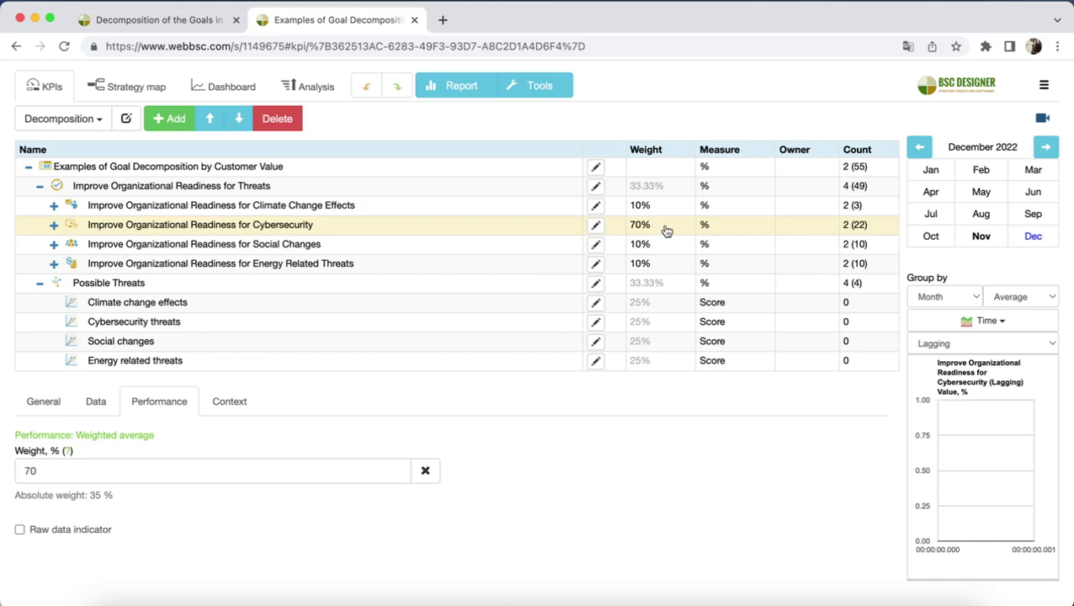
pyautogui.click(220, 31)
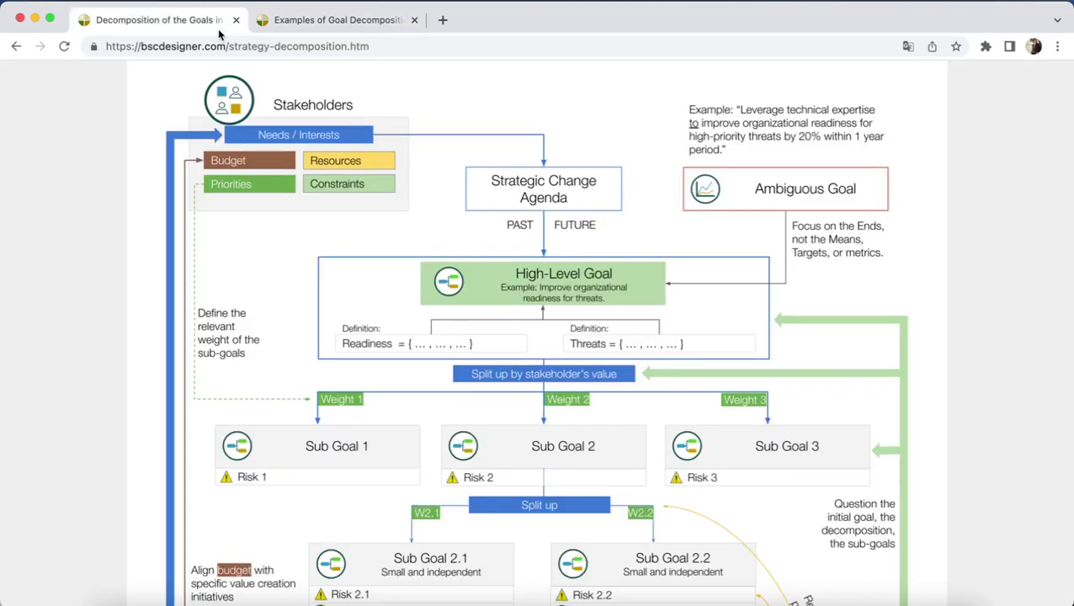
# - Scroll the article down to the Value-Based Decomposition: General Principles section, then return to the scorecard
pyautogui.scroll(-3, 506, 308)
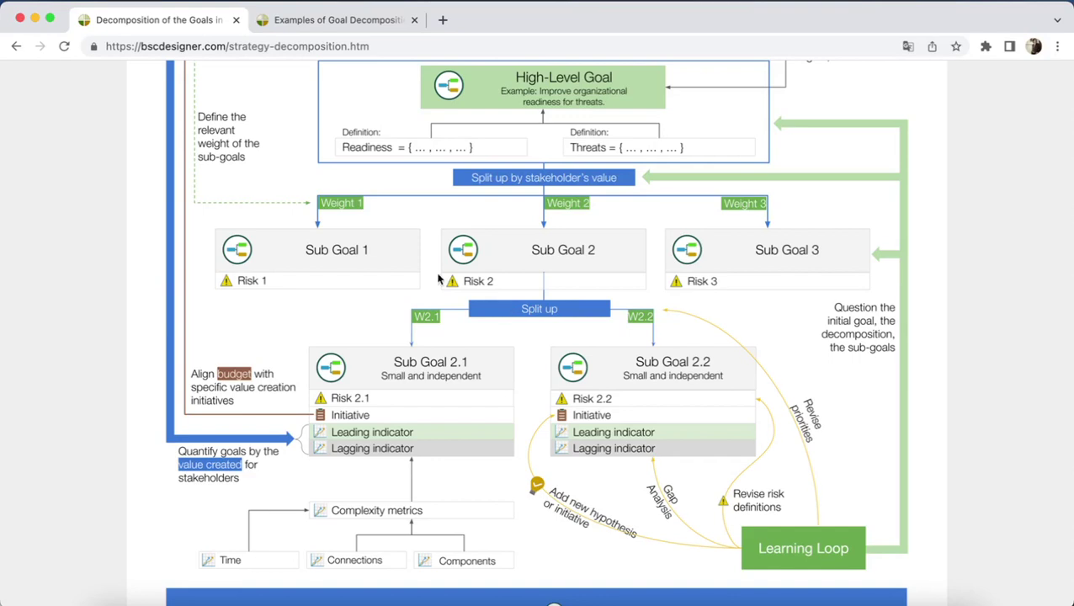
pyautogui.click(262, 284)
pyautogui.scroll(-5, 435, 320)
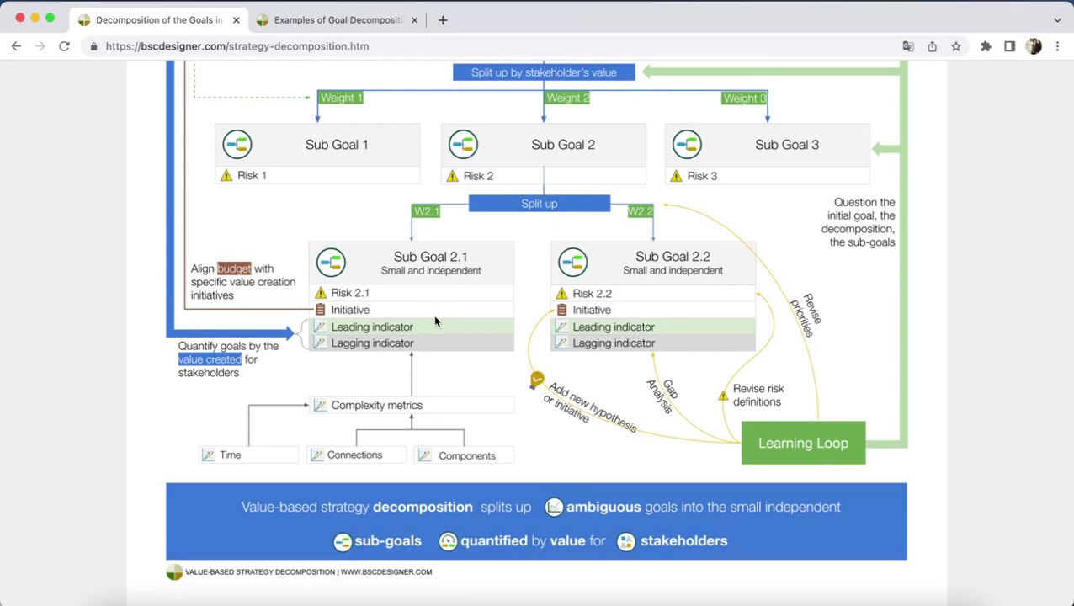
pyautogui.scroll(-3, 435, 320)
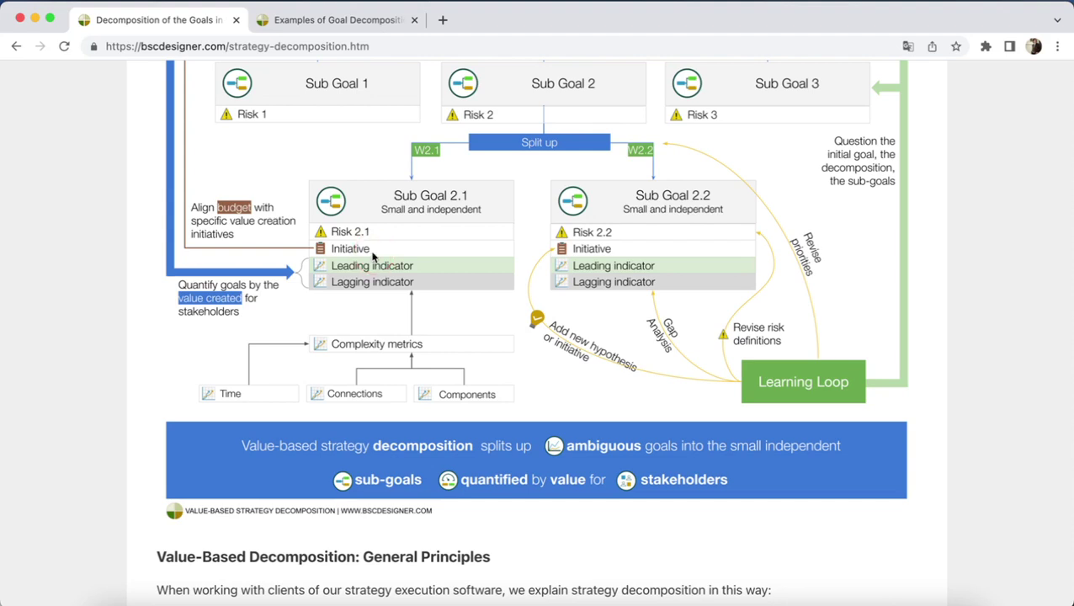
pyautogui.click(315, 23)
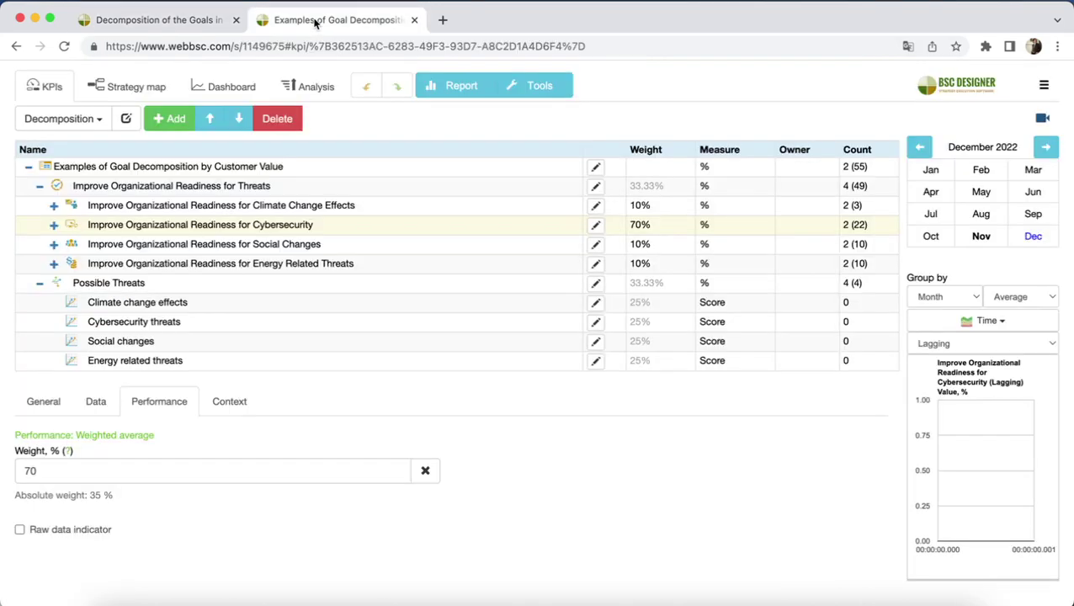
# - Expand Climate Change Effects, inspect its two 50% readiness indicators, and open heatwave readiness initiatives
pyautogui.click(53, 206)
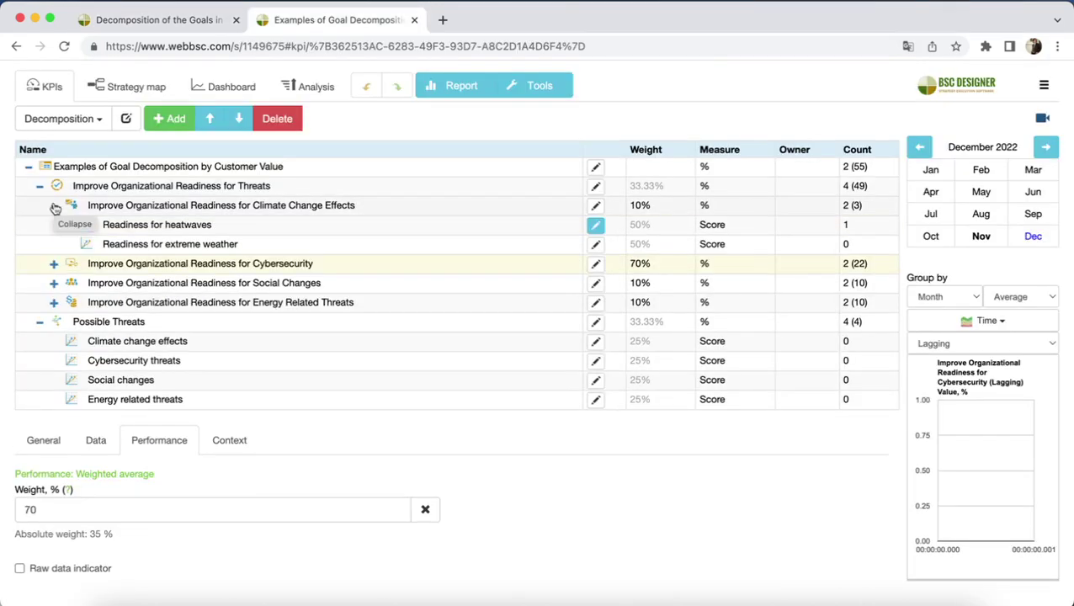
pyautogui.click(109, 208)
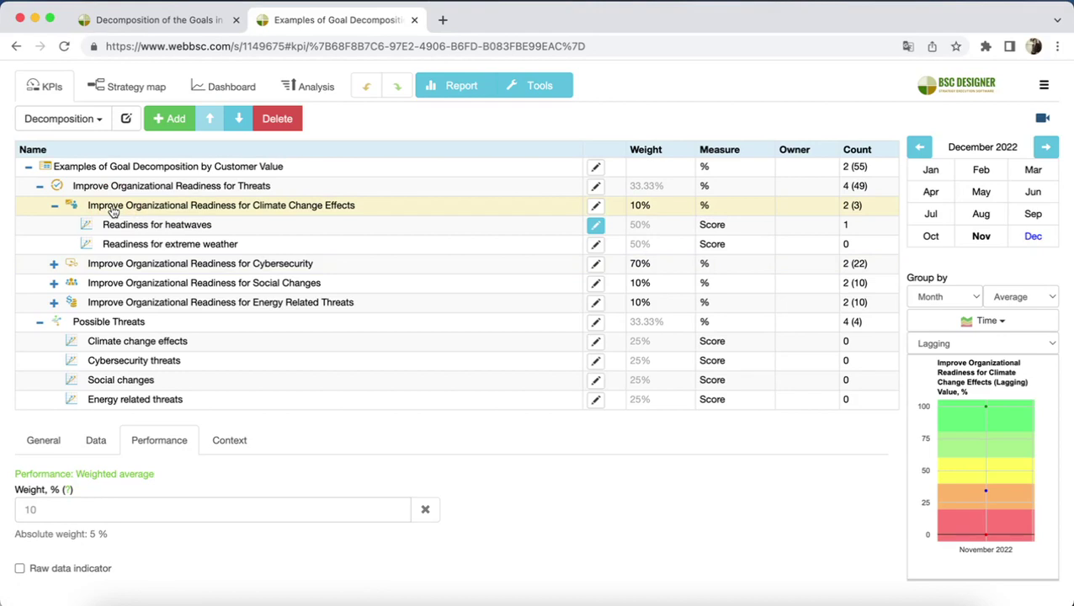
pyautogui.click(146, 224)
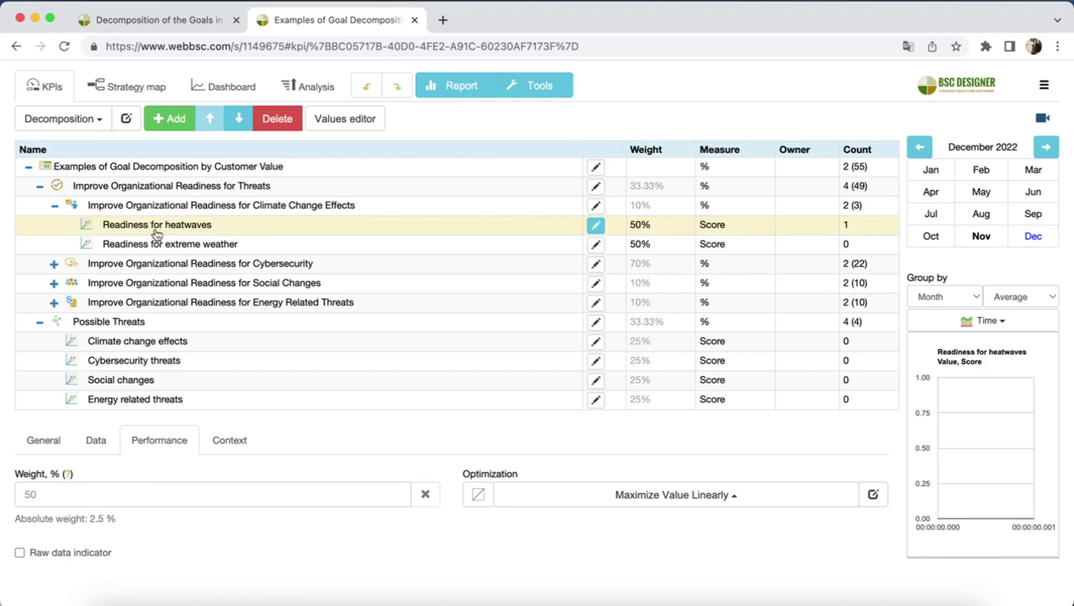
pyautogui.click(156, 243)
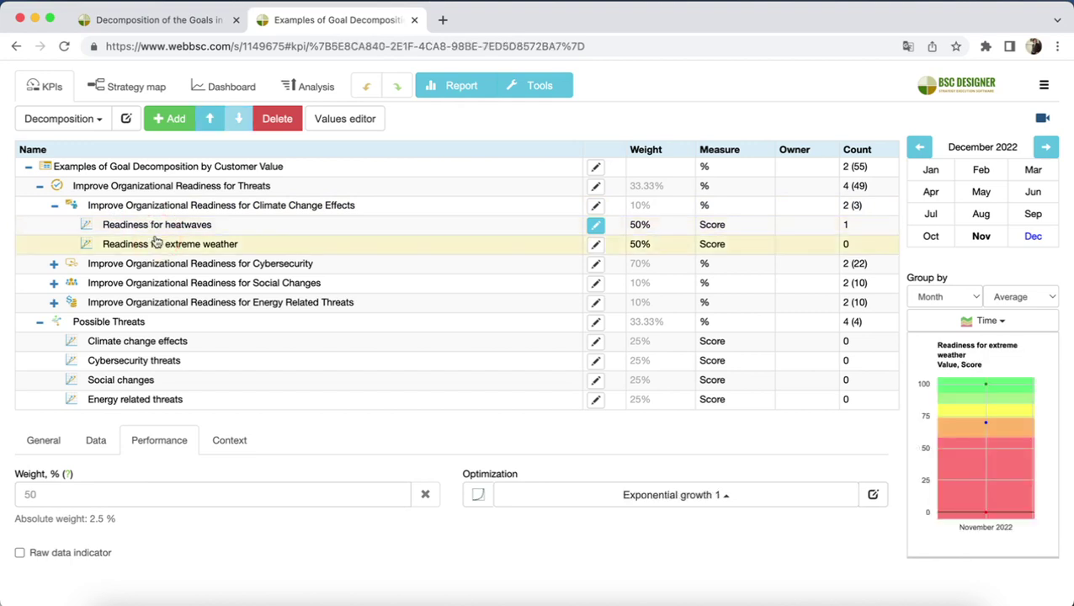
pyautogui.click(595, 226)
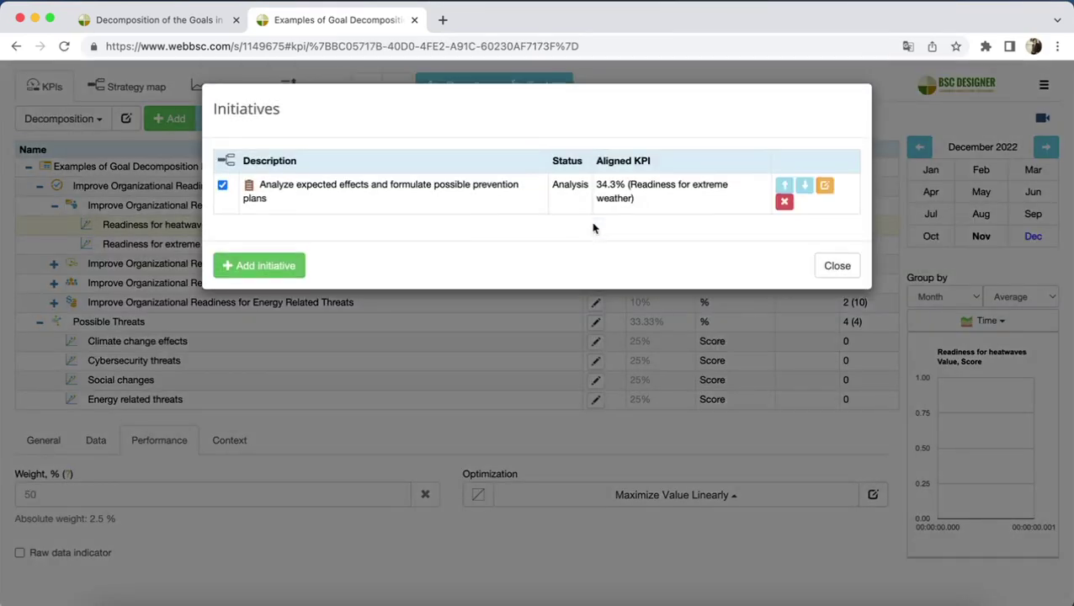
pyautogui.click(826, 187)
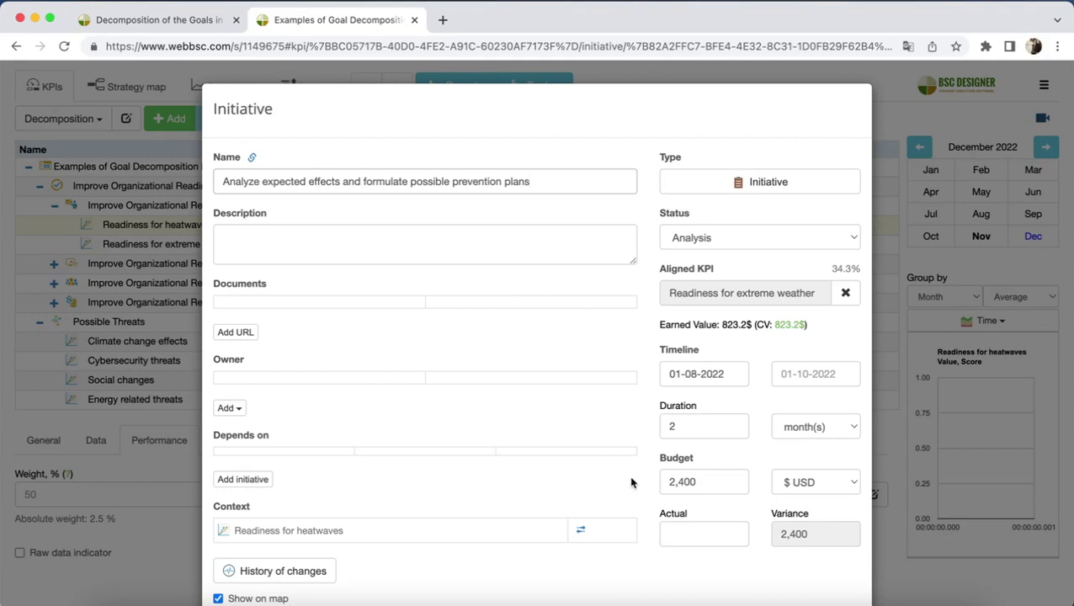
pyautogui.click(653, 483)
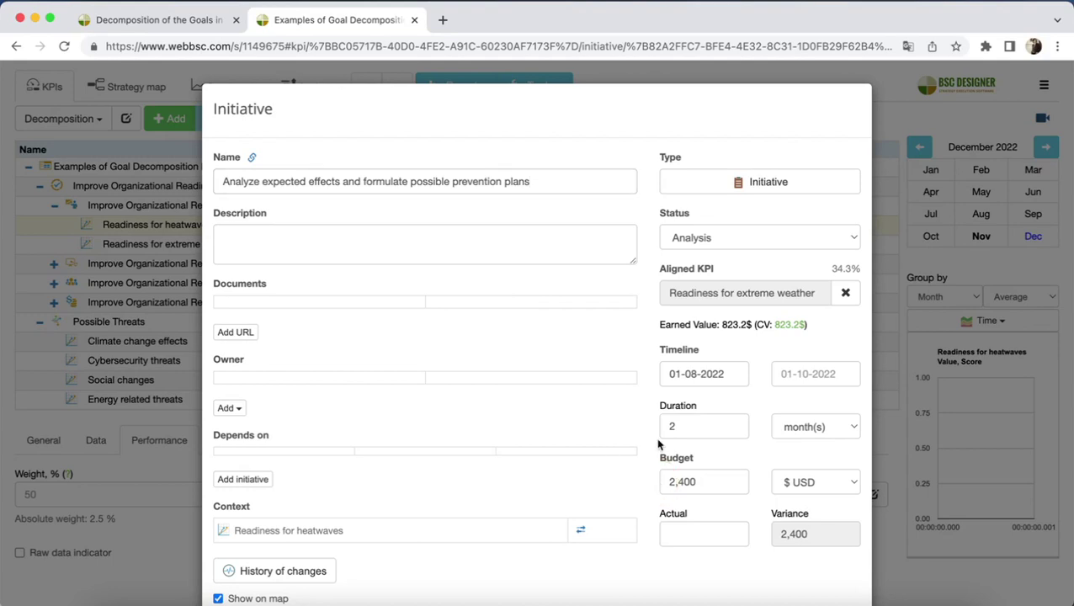
pyautogui.click(655, 384)
pyautogui.scroll(-1, 655, 387)
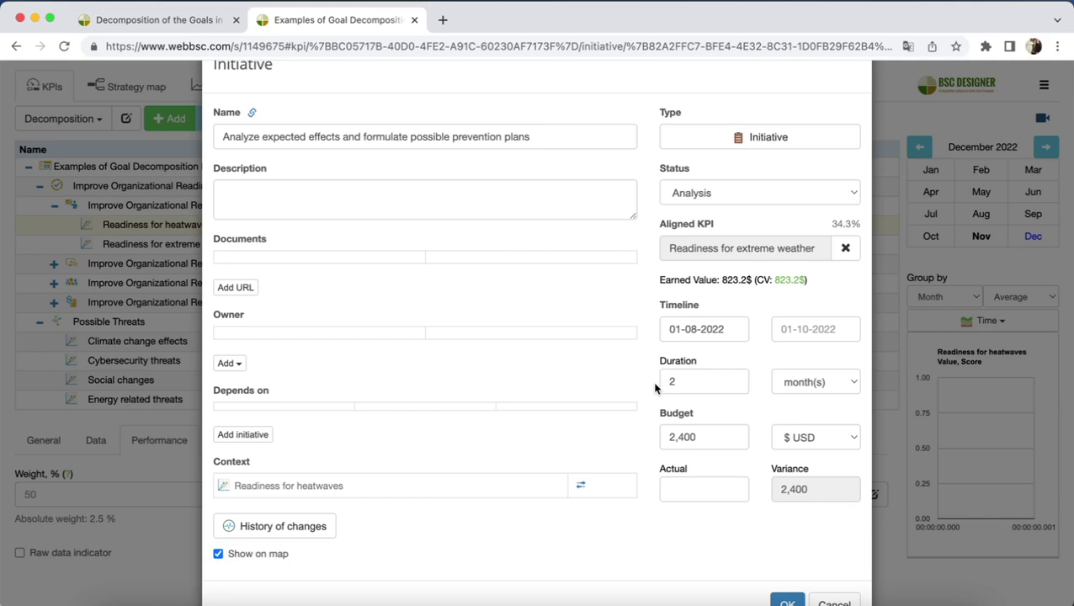
pyautogui.scroll(-1, 655, 387)
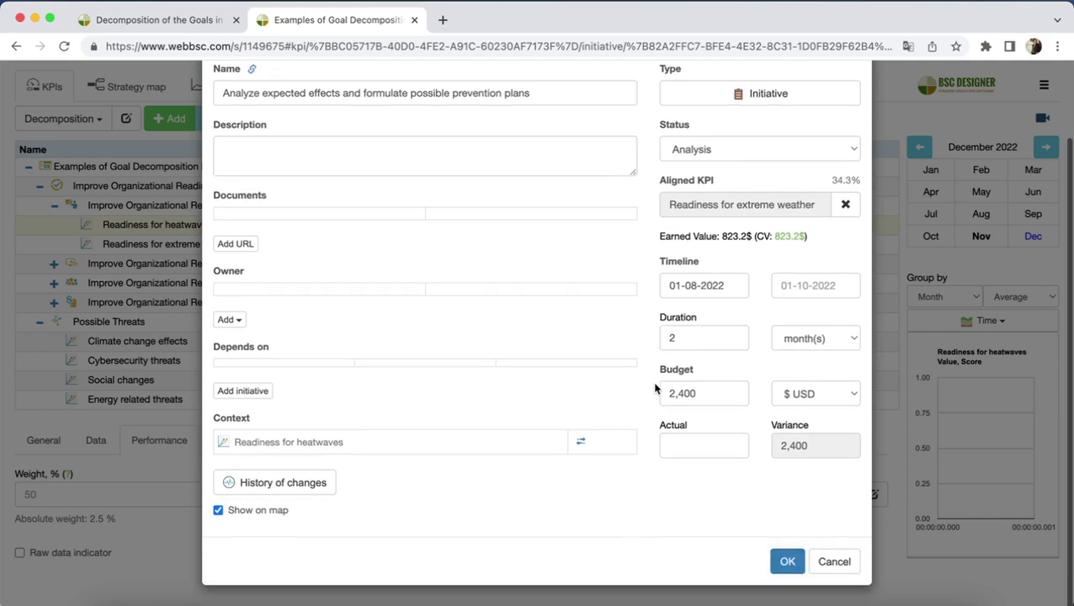
pyautogui.click(787, 561)
pyautogui.click(838, 265)
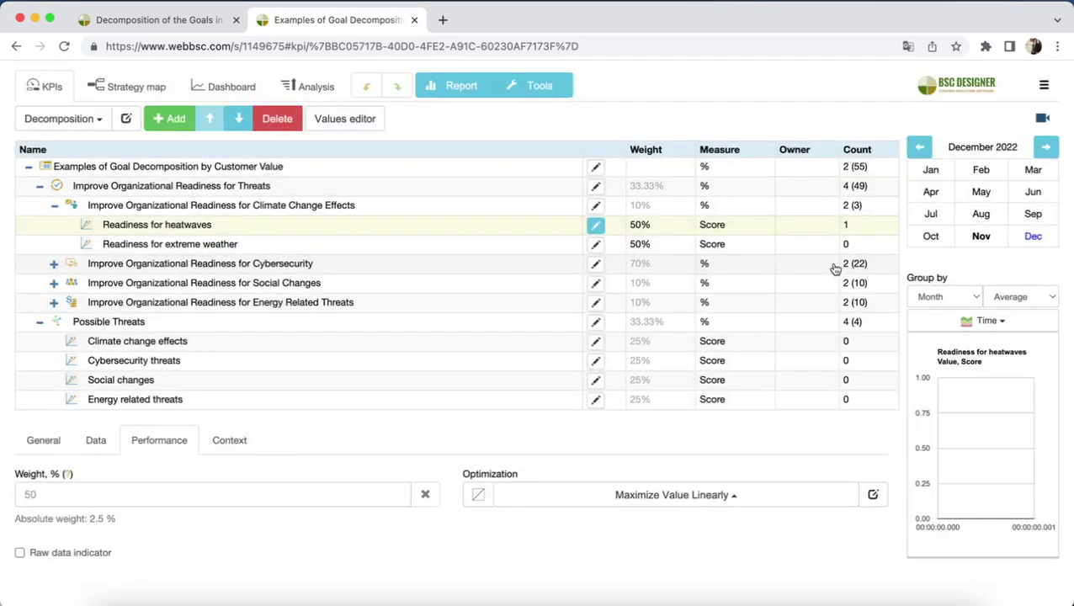
pyautogui.click(297, 266)
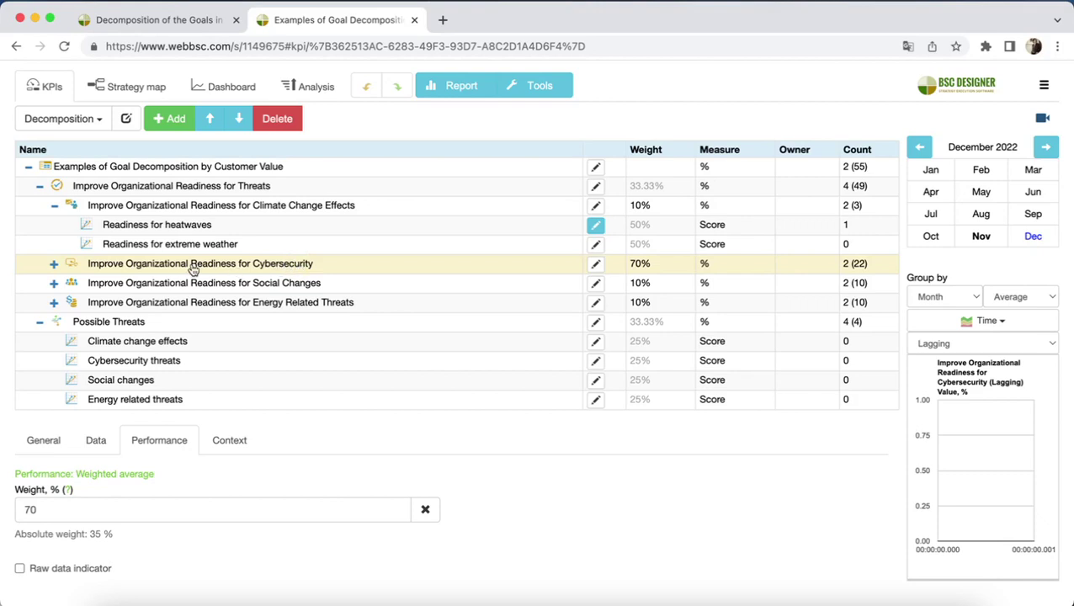
# - Expand Cybersecurity, confirm phishing at 90% and ransomware at 10%, and open phishing's initiatives
pyautogui.click(53, 264)
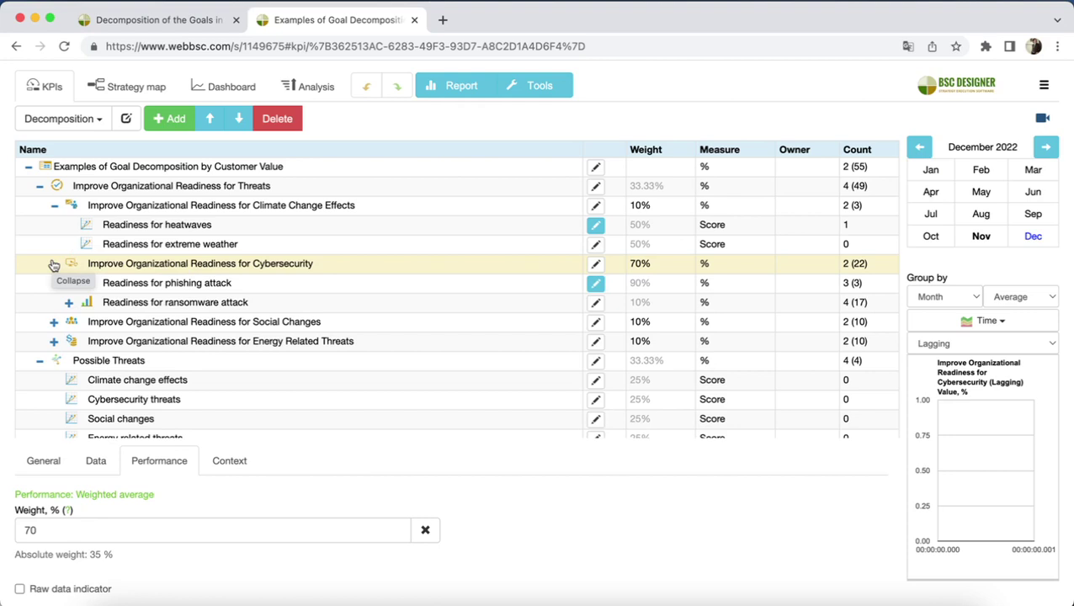
pyautogui.click(184, 287)
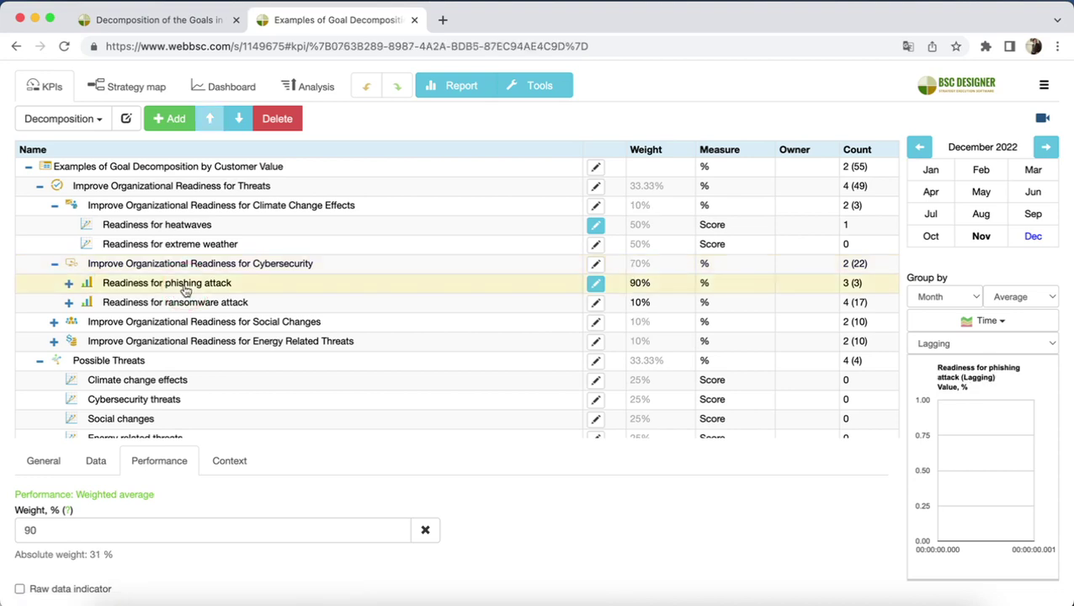
pyautogui.click(246, 304)
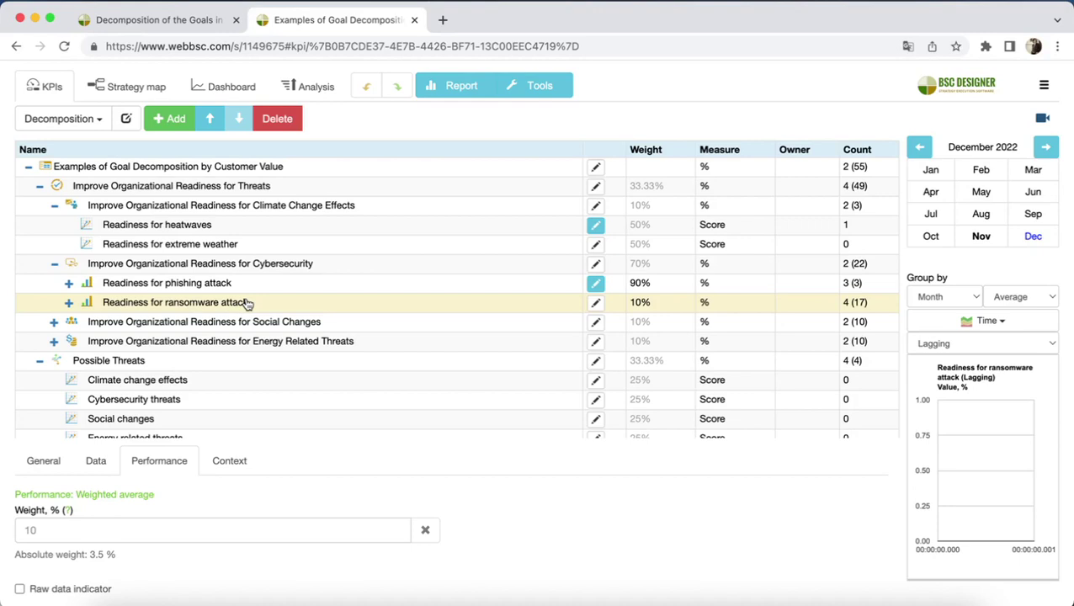
pyautogui.press('Up')
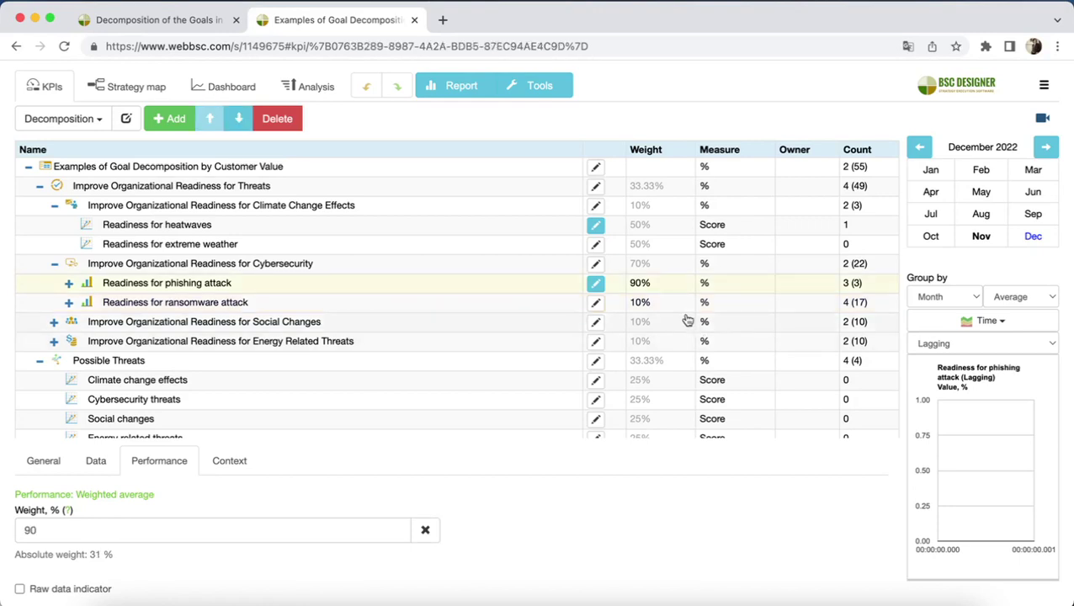
pyautogui.click(595, 283)
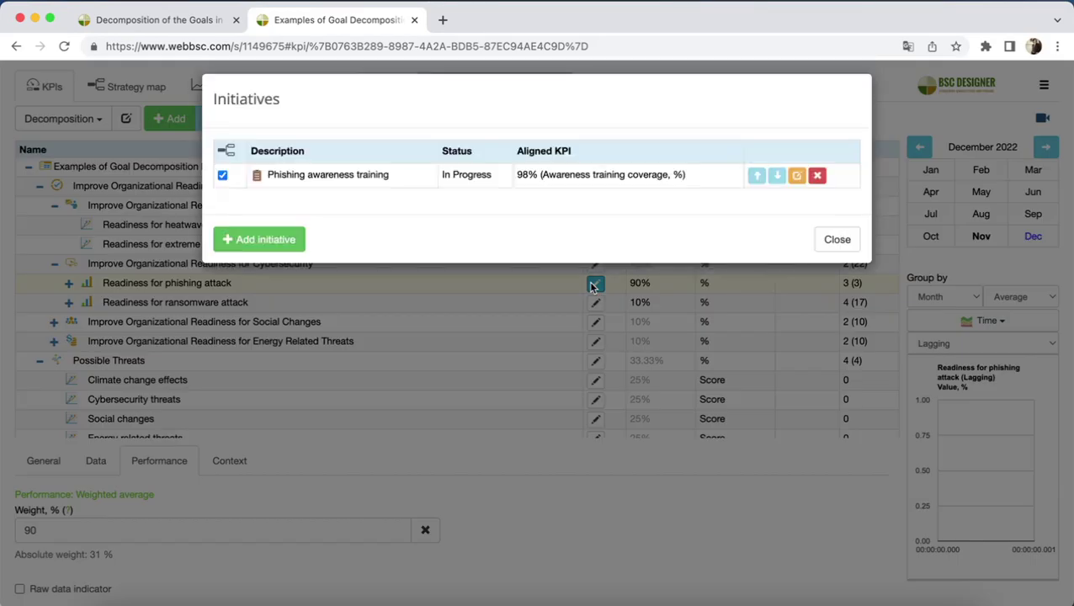
# - Review the Phishing awareness training initiative, close it, and inspect the Awareness training coverage indicator
pyautogui.click(797, 186)
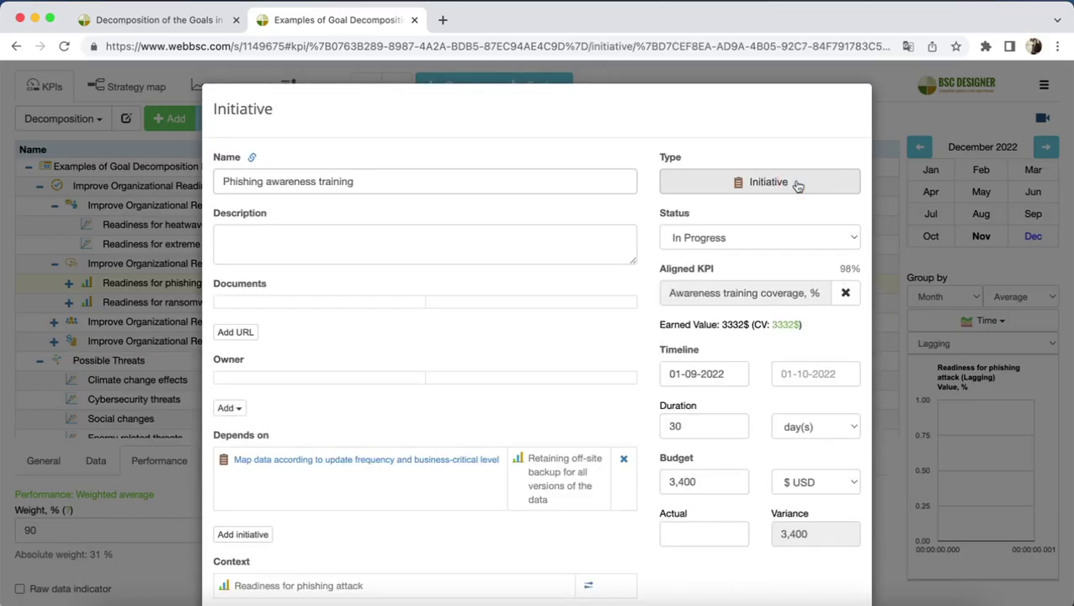
pyautogui.scroll(-1, 654, 288)
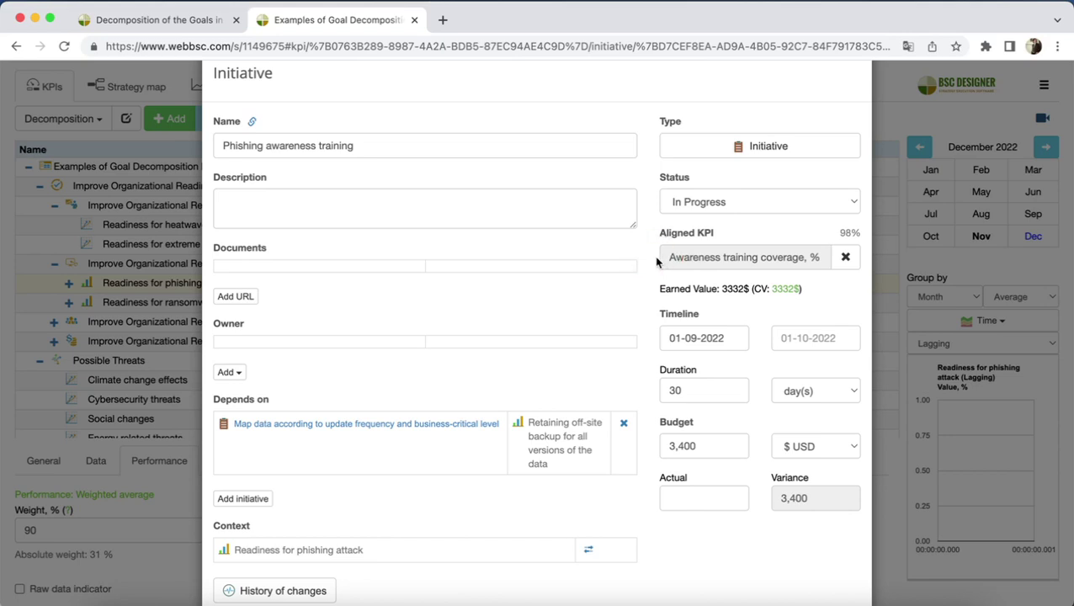
pyautogui.click(74, 286)
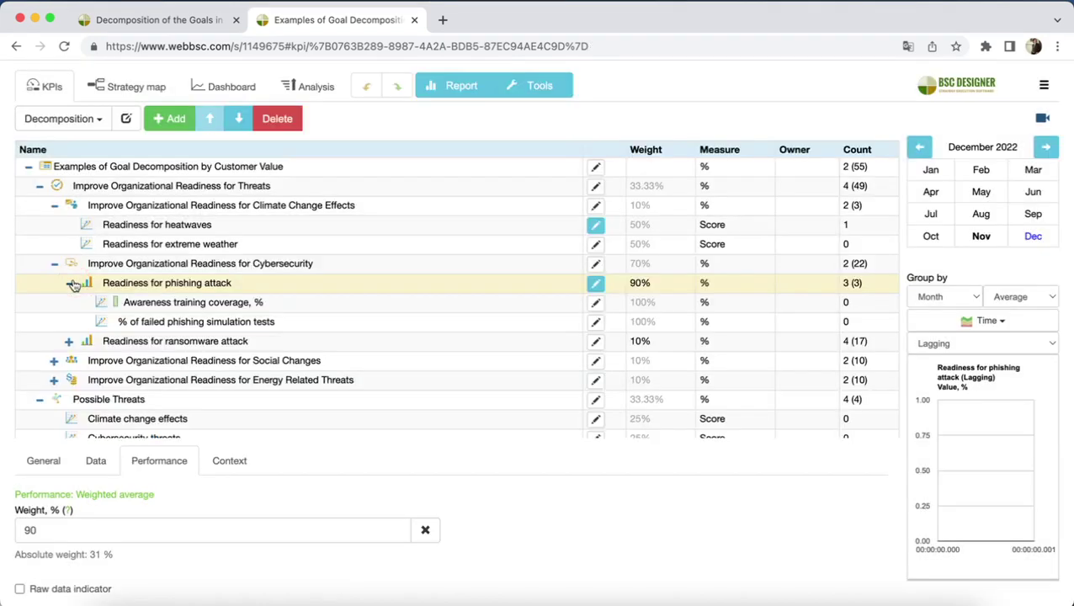
pyautogui.click(148, 305)
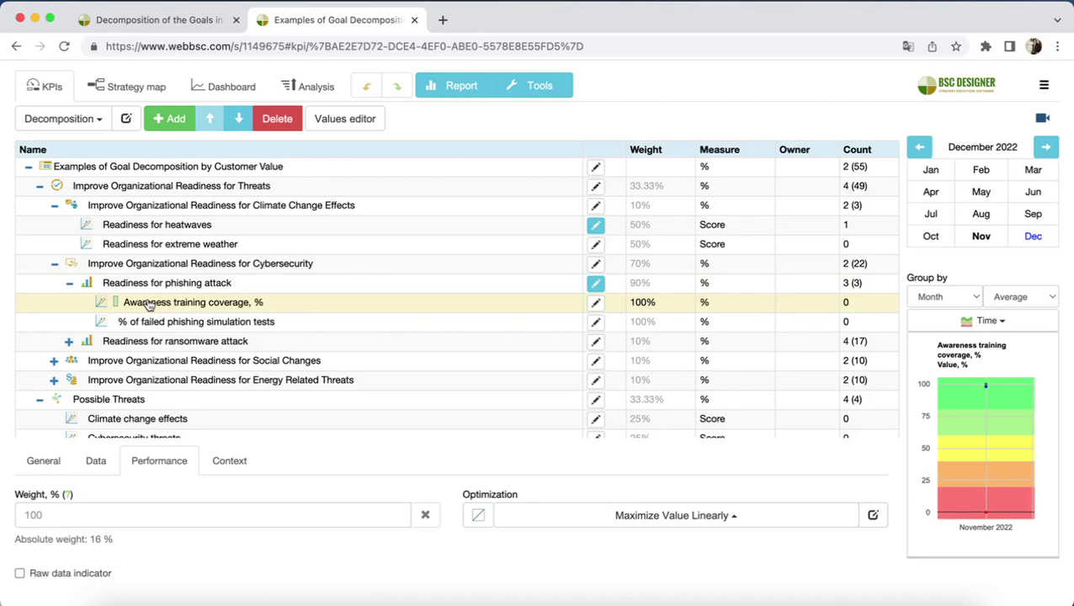
pyautogui.click(179, 324)
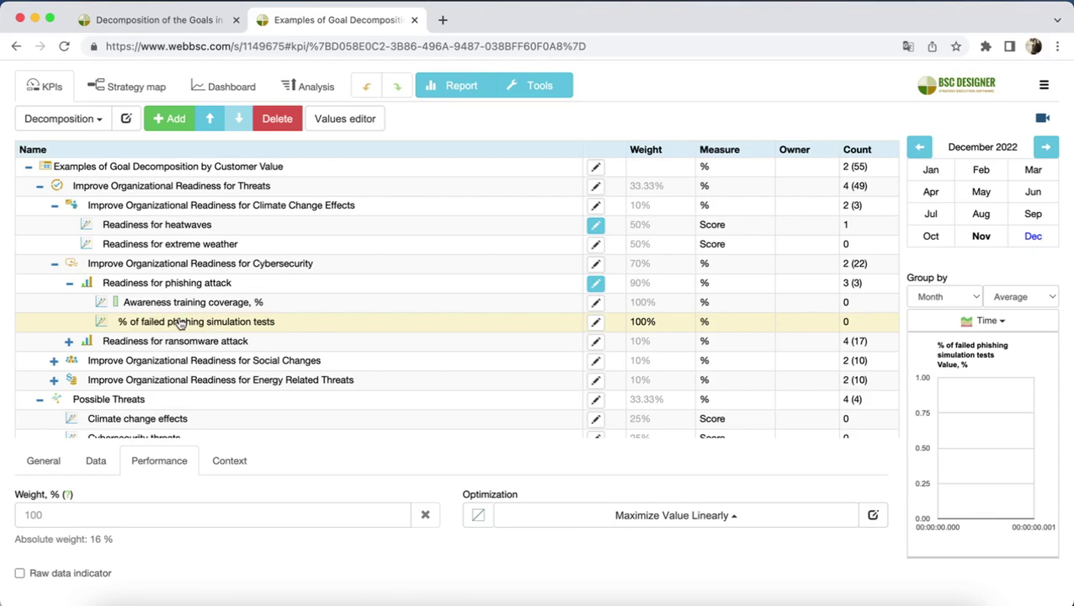
pyautogui.scroll(-1, 179, 323)
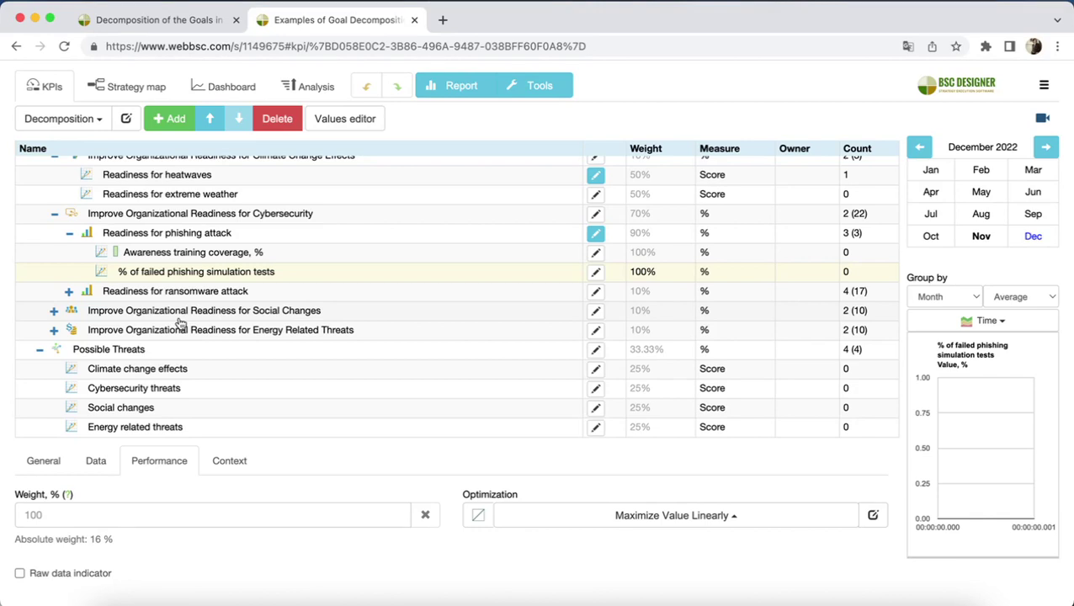
pyautogui.click(153, 292)
# - Expand ransomware readiness, then its security software updates and off-site backup sub-goals
pyautogui.click(69, 277)
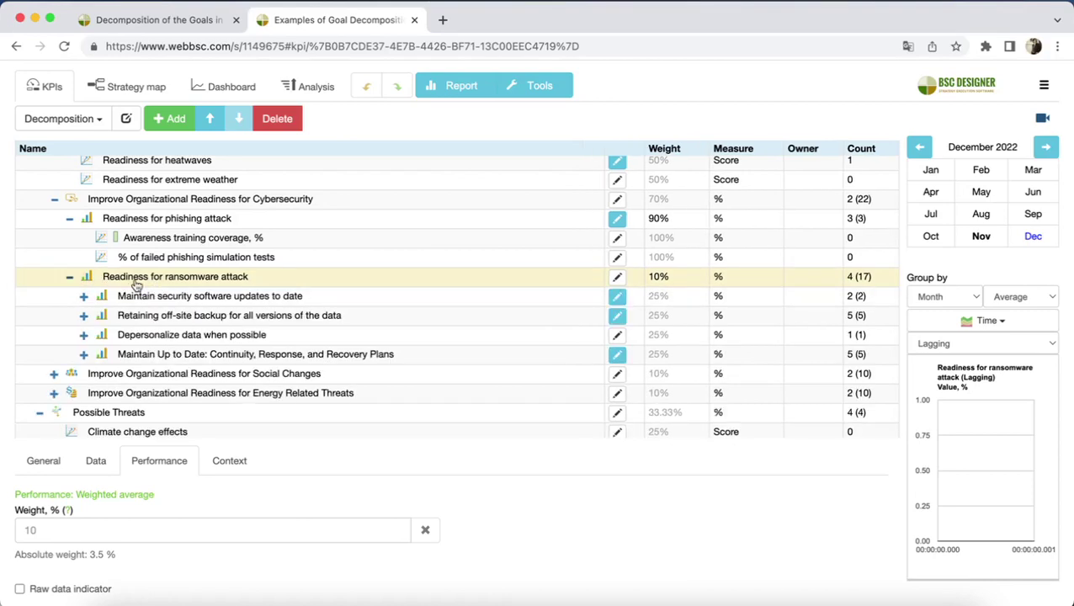
pyautogui.click(195, 297)
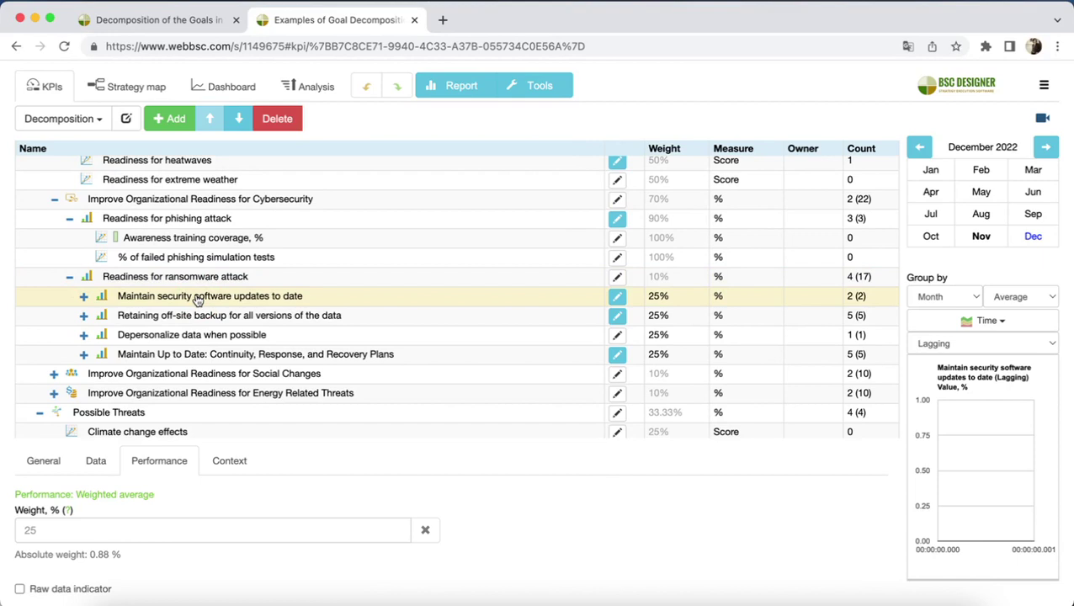
pyautogui.click(84, 297)
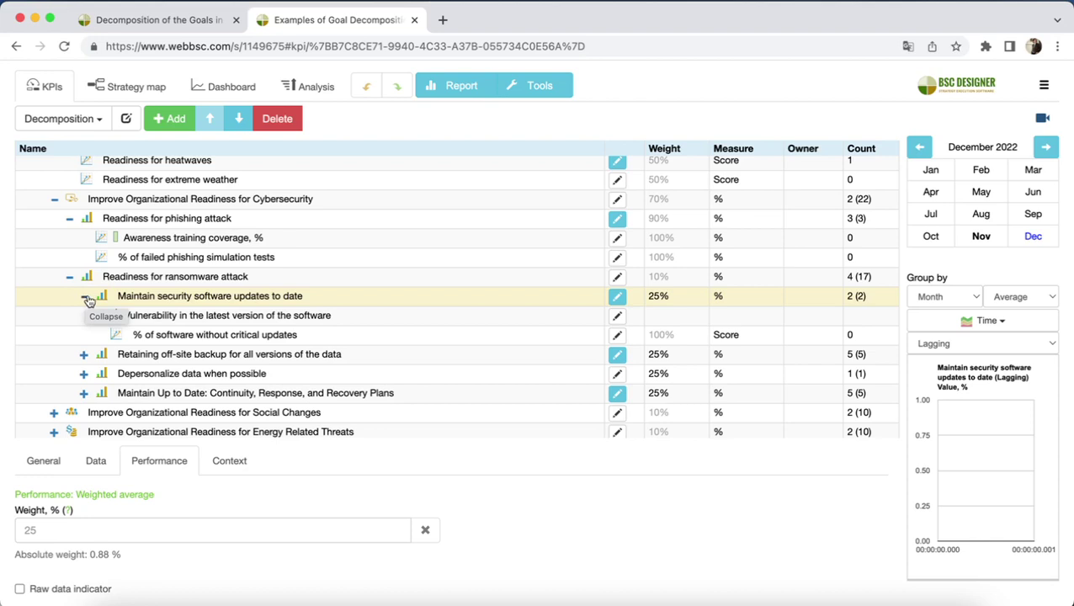
pyautogui.click(87, 357)
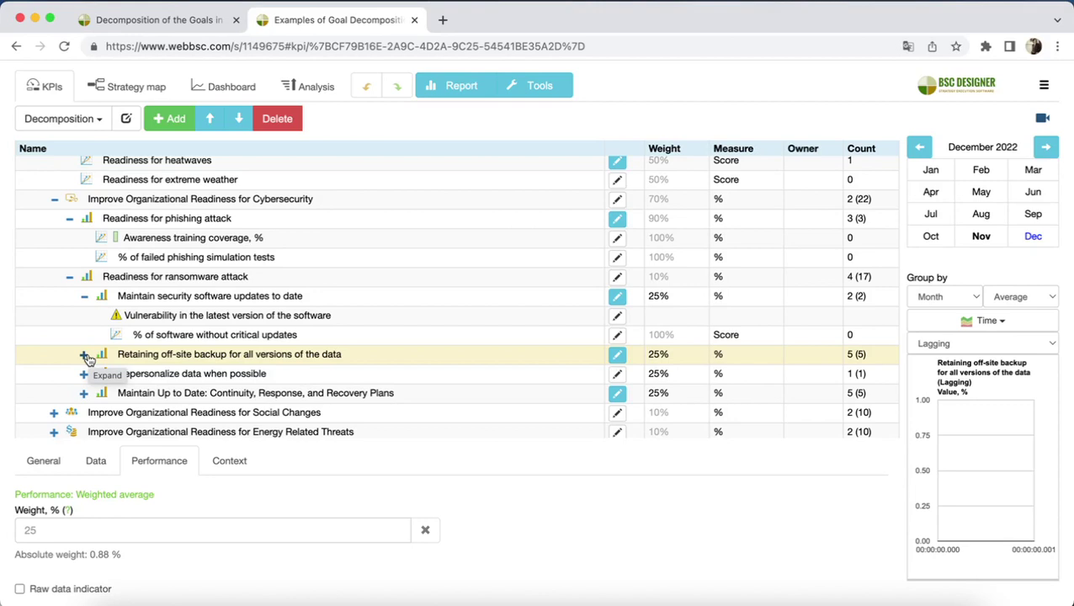
pyautogui.click(87, 357)
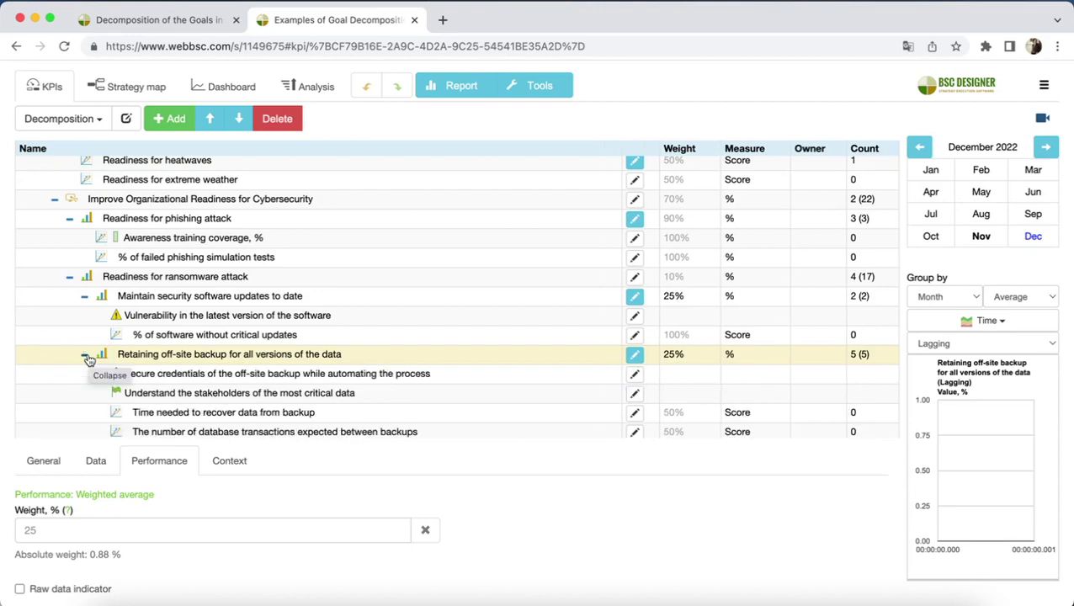
# - Inspect the secure credentials and critical data stakeholders items, toggle depersonalize data, then view the strategy map
pyautogui.click(180, 381)
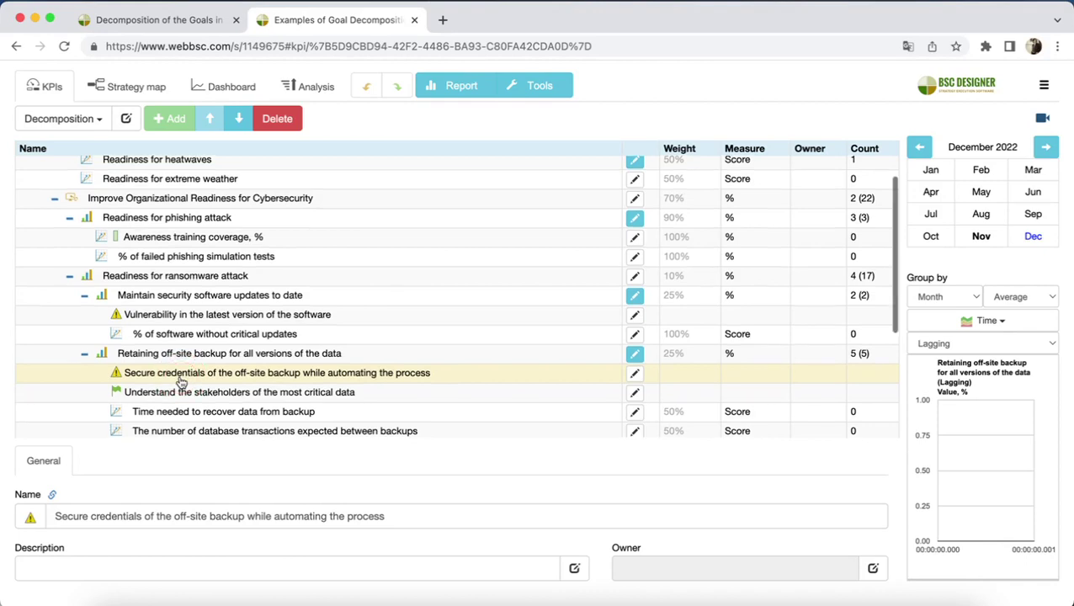
pyautogui.scroll(-2, 180, 380)
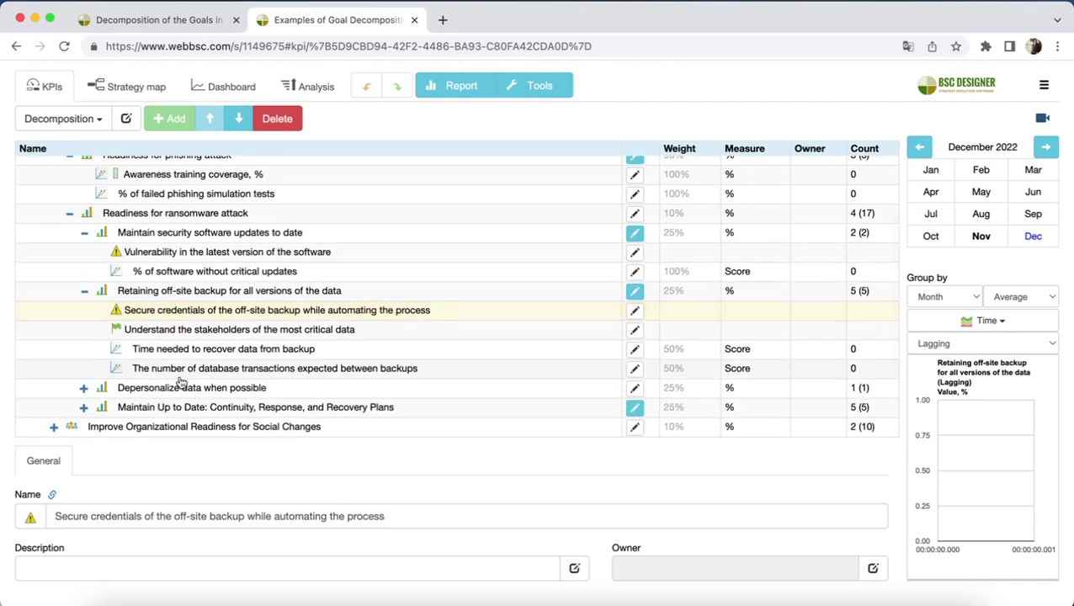
pyautogui.scroll(-2, 180, 381)
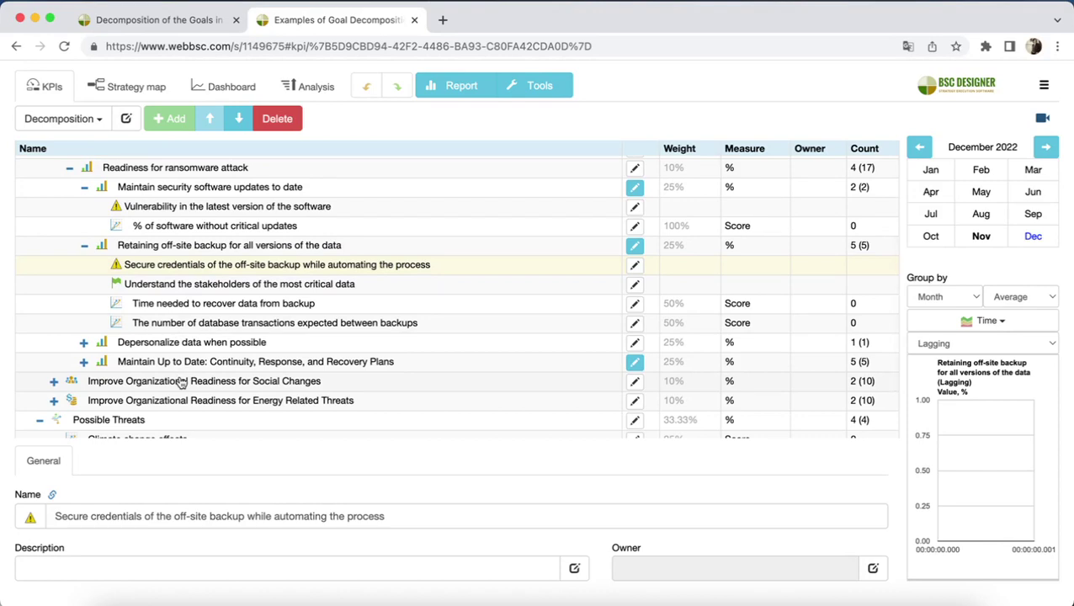
pyautogui.click(180, 286)
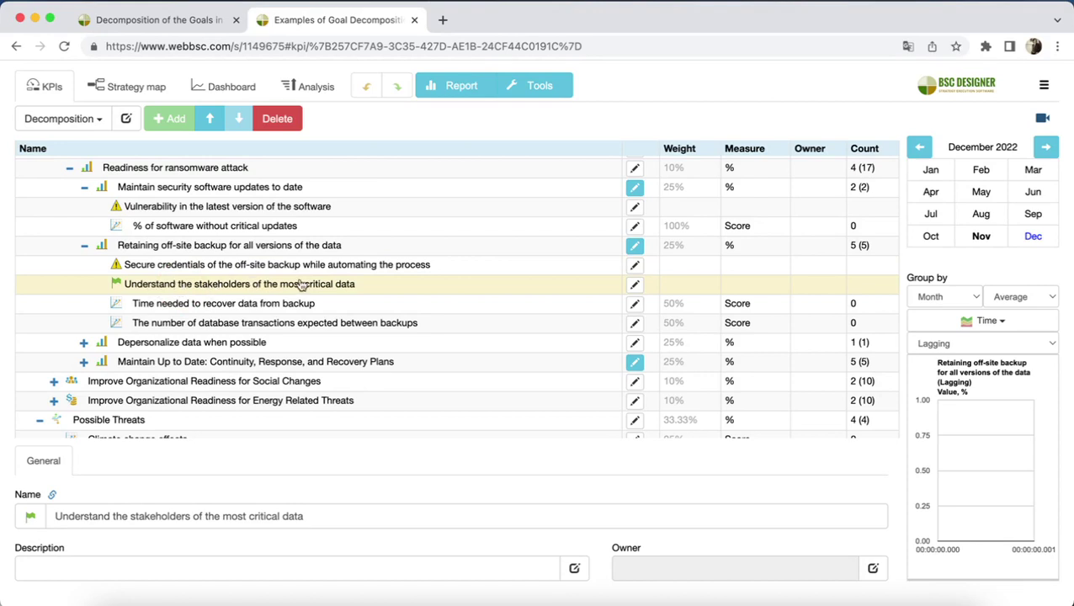
pyautogui.scroll(-1, 294, 283)
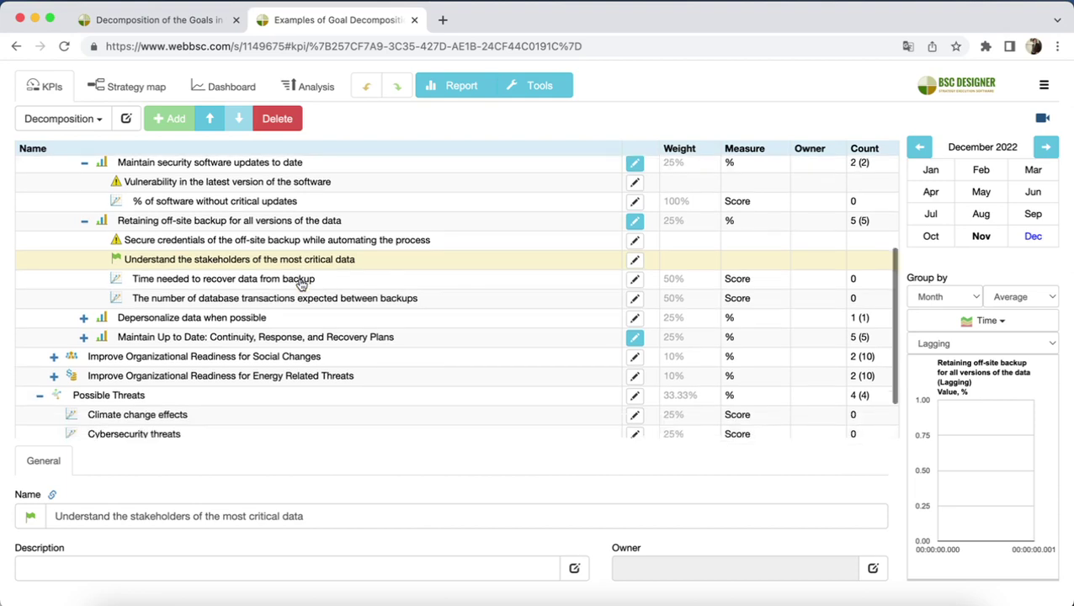
pyautogui.scroll(-1, 187, 254)
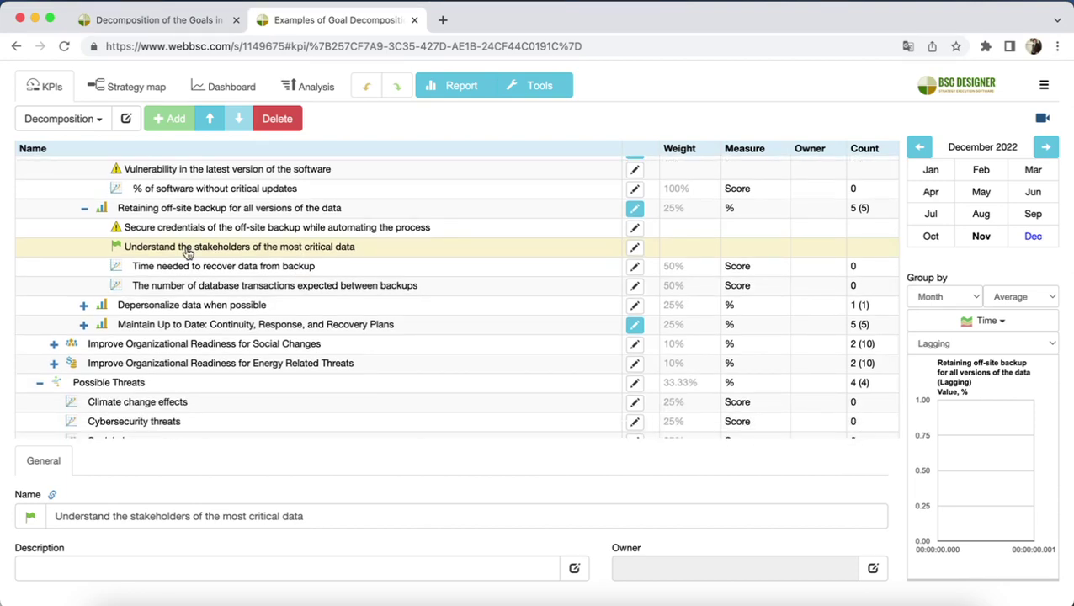
pyautogui.click(84, 305)
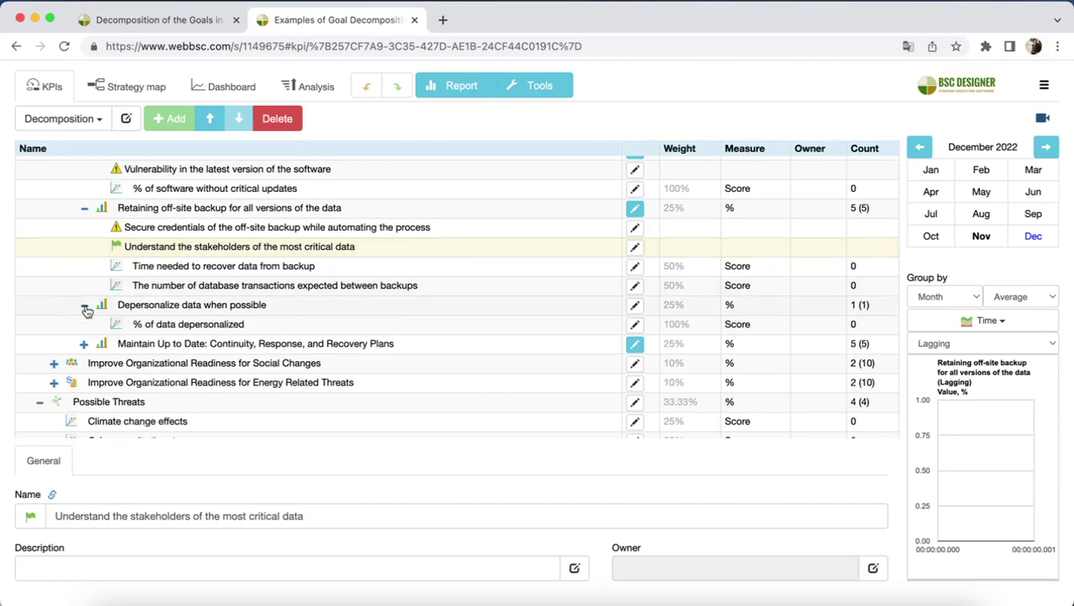
pyautogui.click(84, 305)
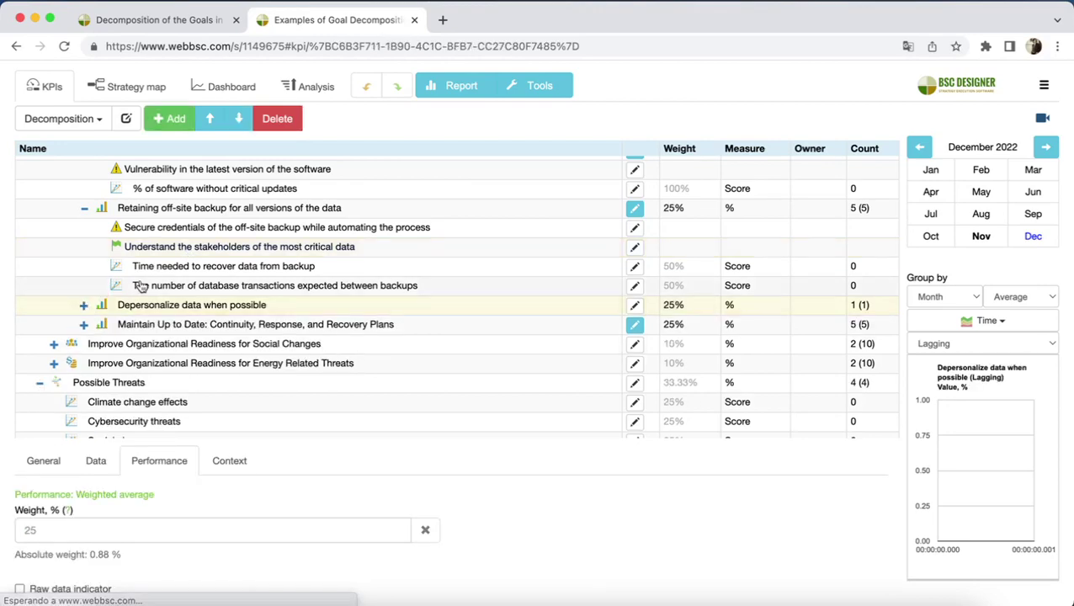
pyautogui.click(117, 96)
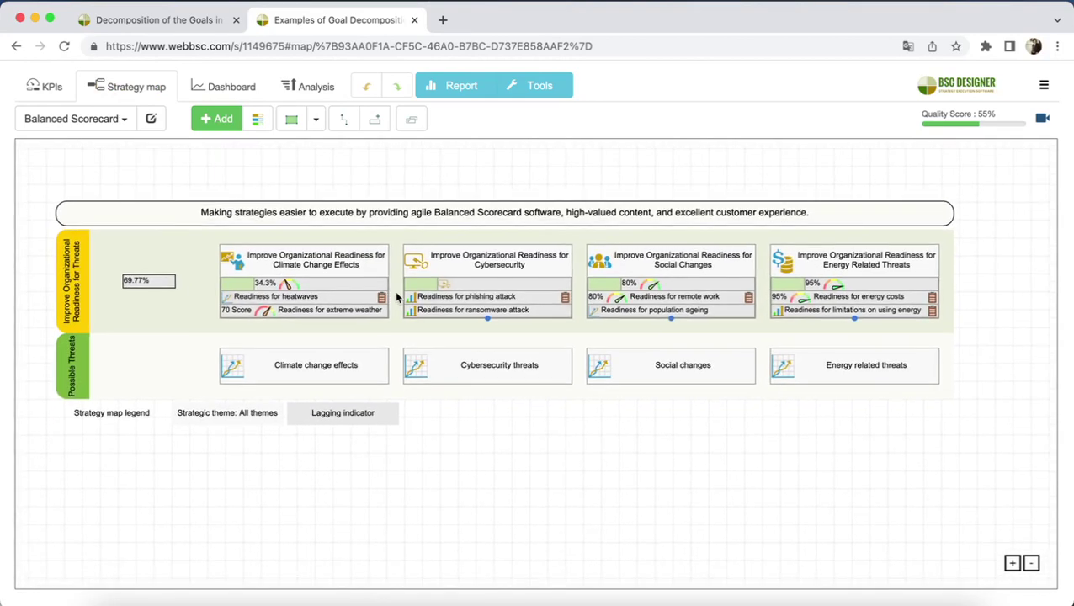
pyautogui.click(523, 274)
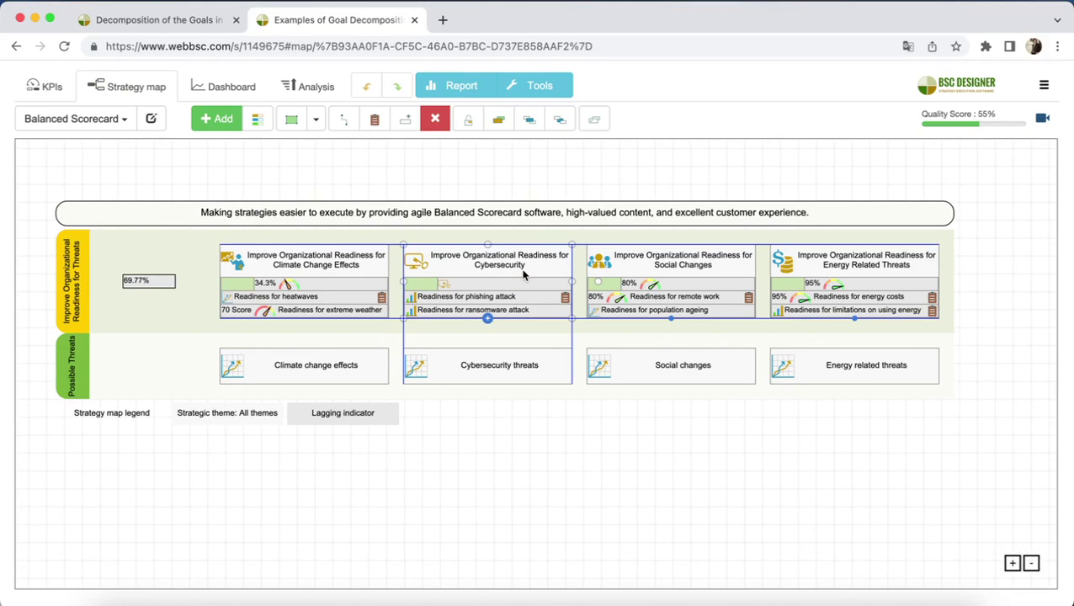
pyautogui.click(488, 319)
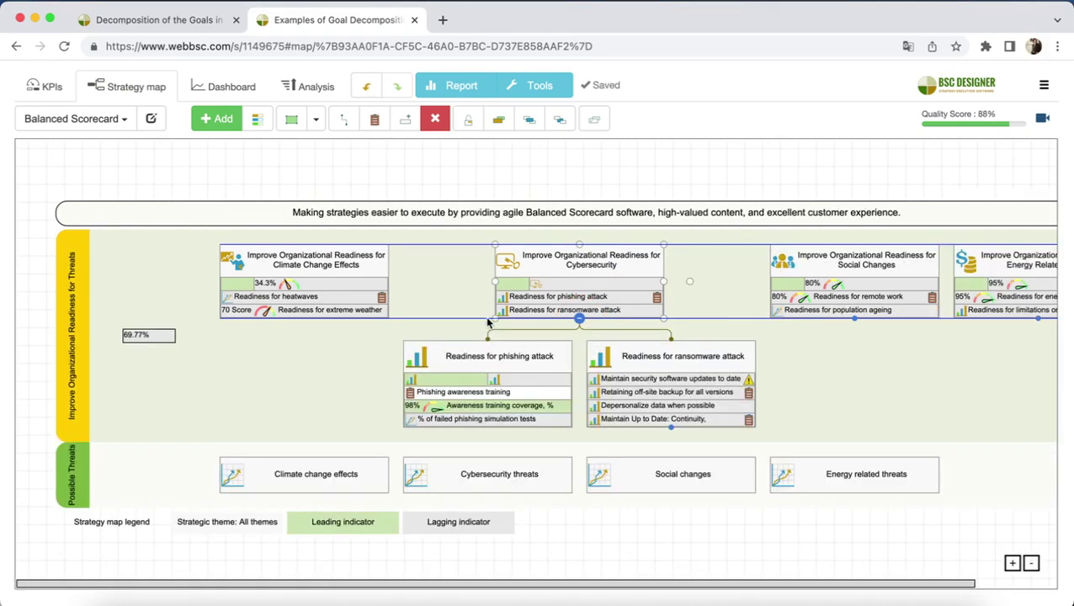
pyautogui.click(678, 418)
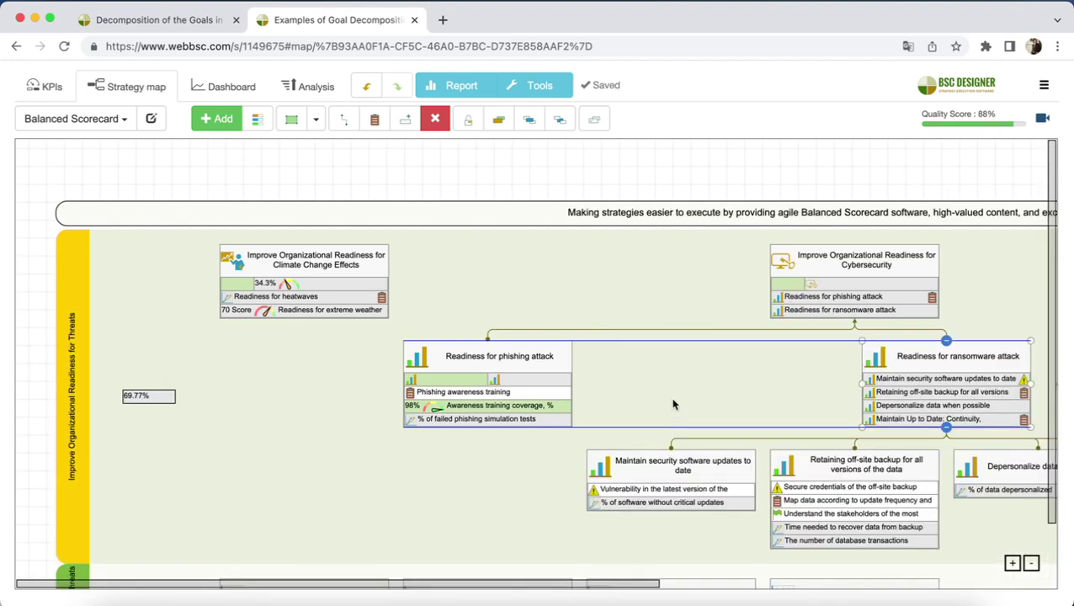
pyautogui.hscroll(10, 673, 405)
pyautogui.click(779, 266)
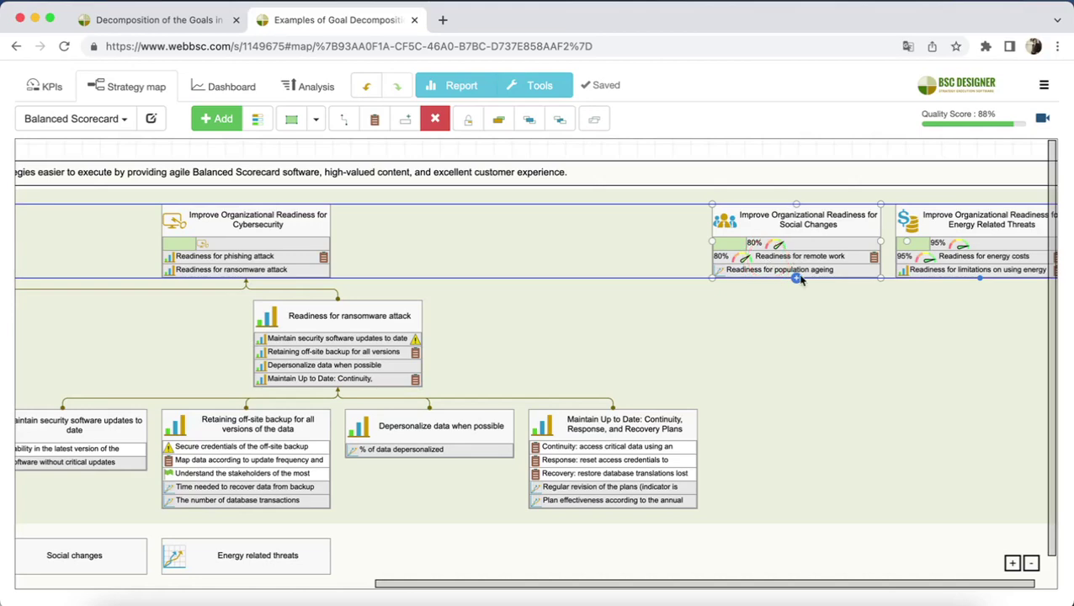
pyautogui.click(798, 277)
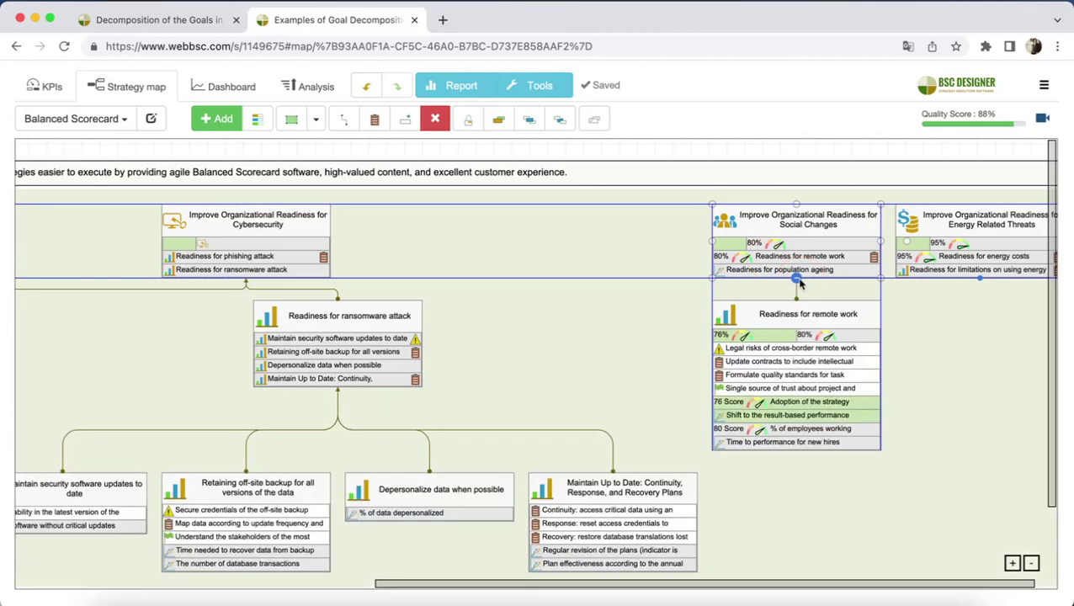
pyautogui.click(784, 328)
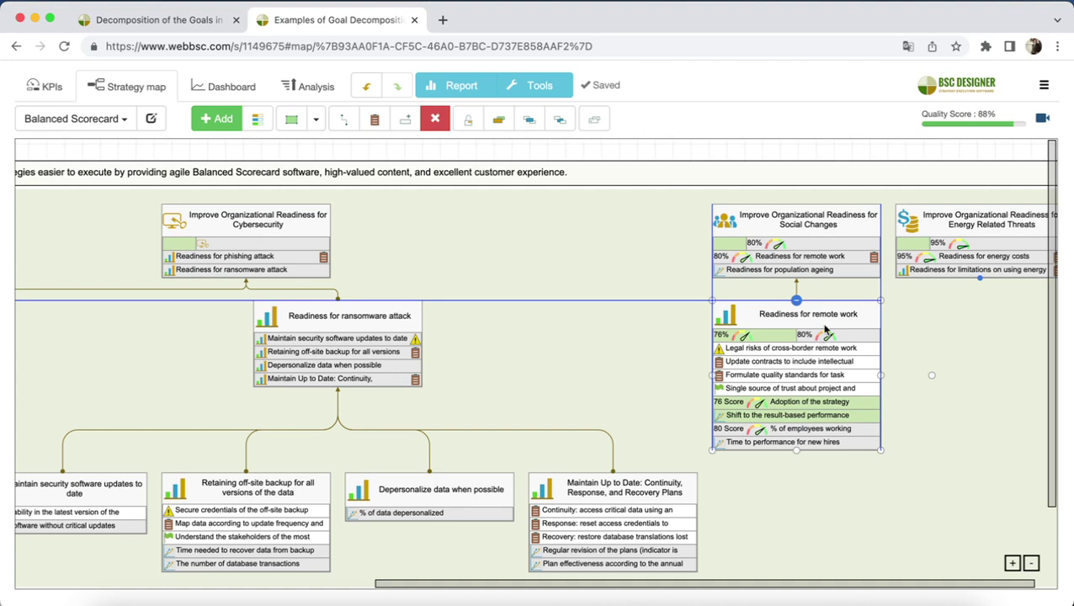
pyautogui.click(810, 336)
pyautogui.hscroll(-10, 811, 336)
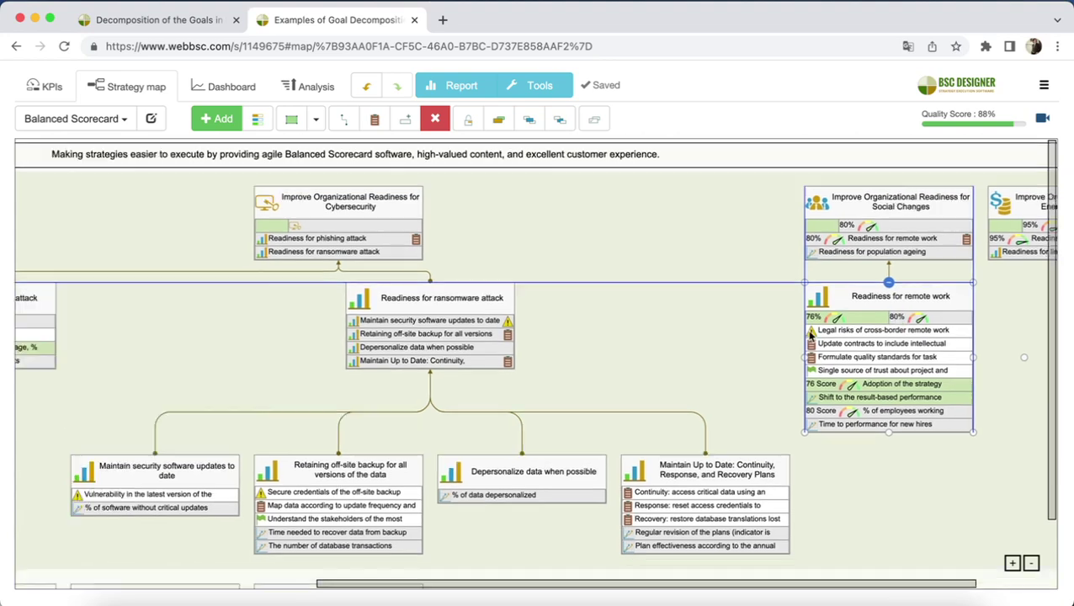
pyautogui.click(369, 228)
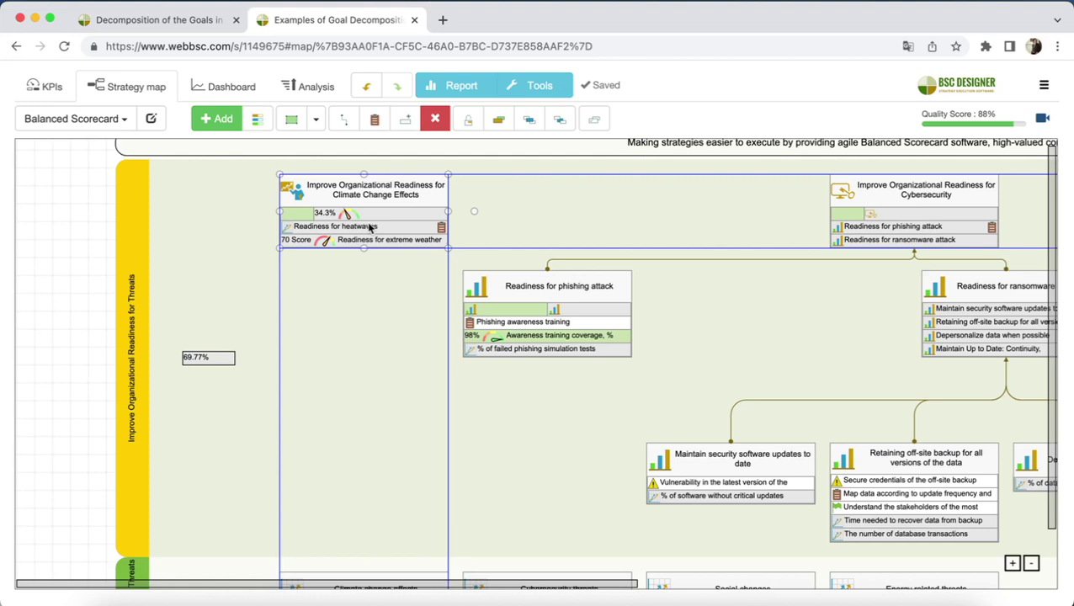
pyautogui.click(178, 19)
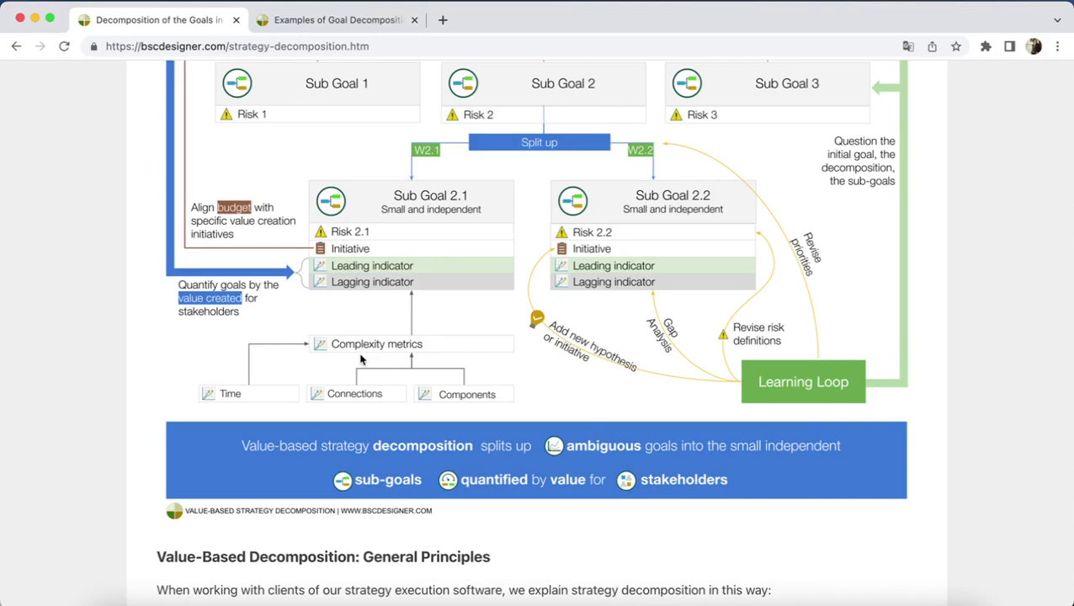
pyautogui.click(333, 19)
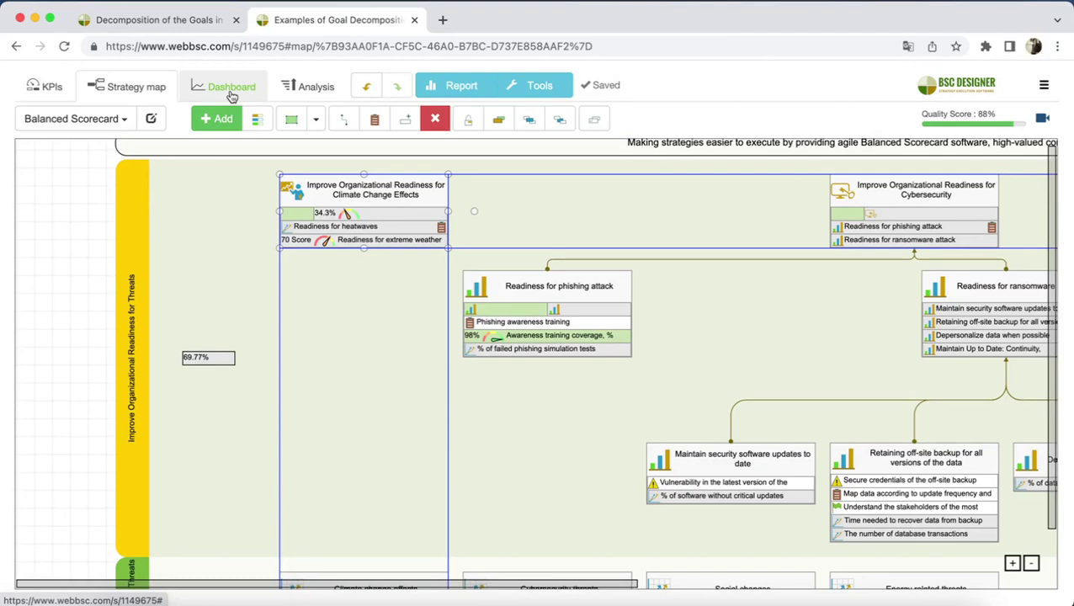
# - Review the Dashboard's initiatives, budgets and Gantt chart, then return to the decomposition article
pyautogui.click(224, 83)
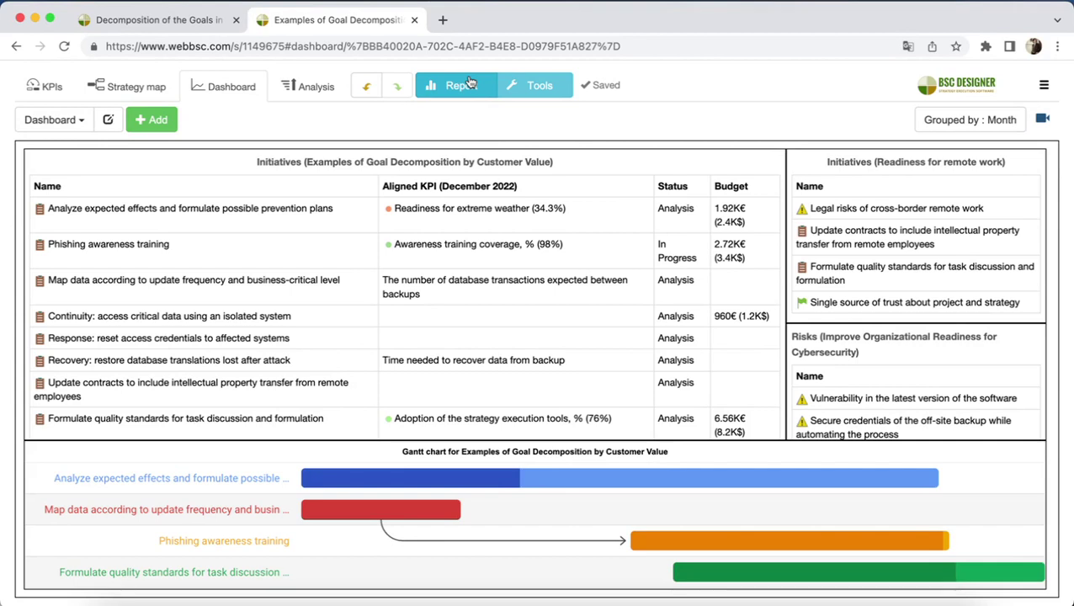
pyautogui.click(157, 20)
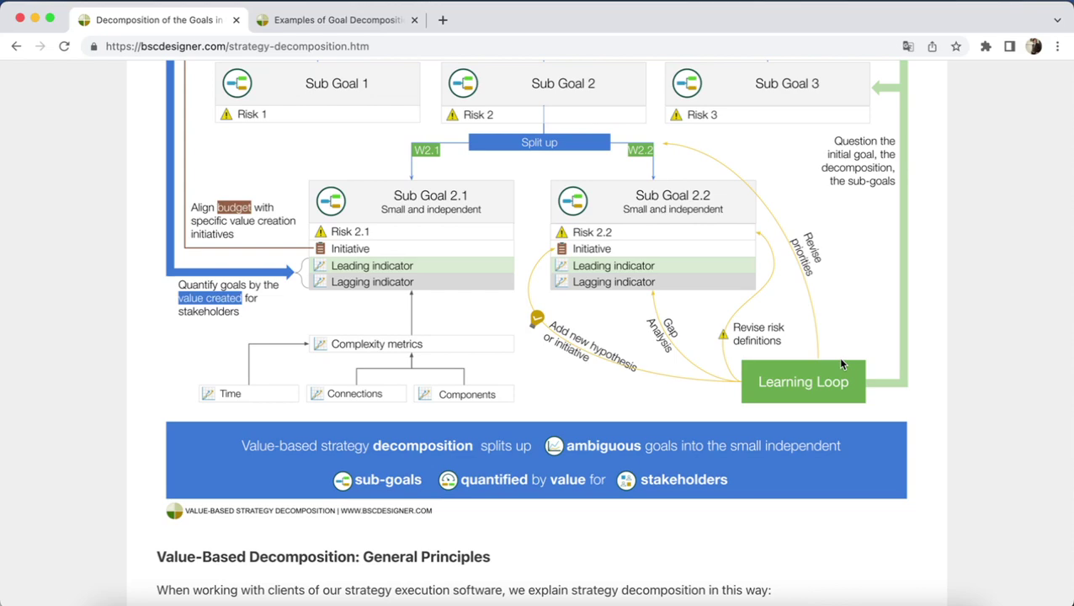
# - Return to the BSC Designer KPI list showing Climate Change Effects at 10% weight
pyautogui.hotkey('ctrl', 'Tab')
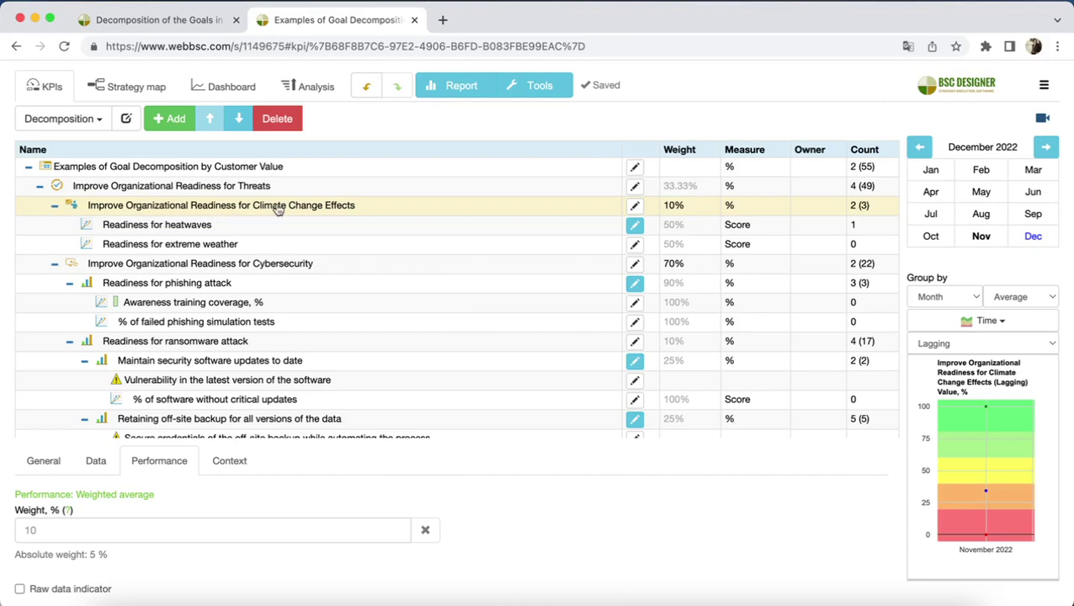
# - Review the heatwave readiness initiatives, then display the Threats goal's data: 93.1 against target 100
pyautogui.click(636, 228)
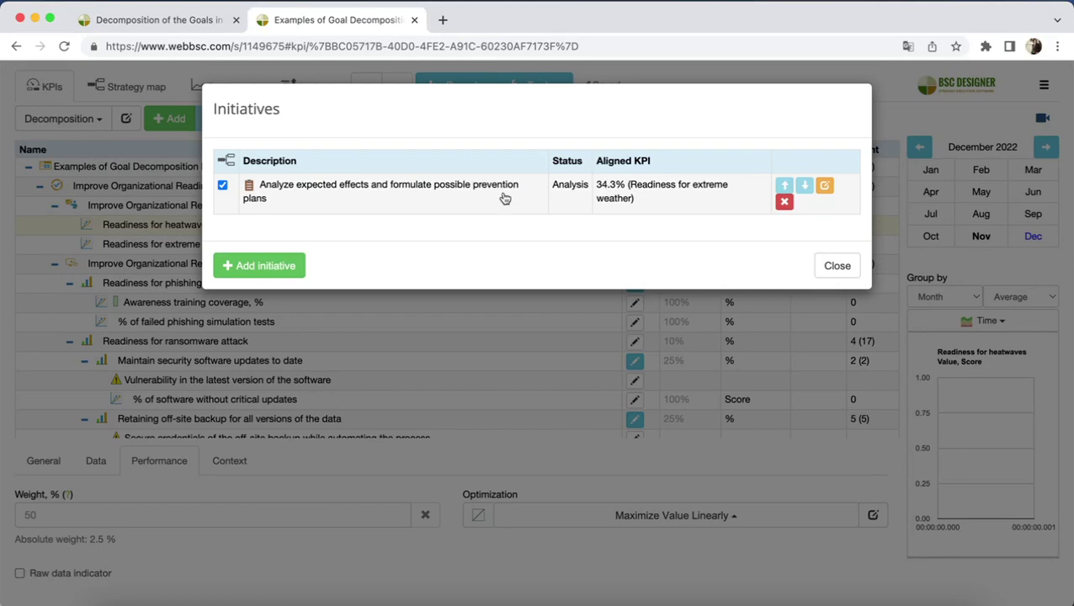
pyautogui.click(587, 312)
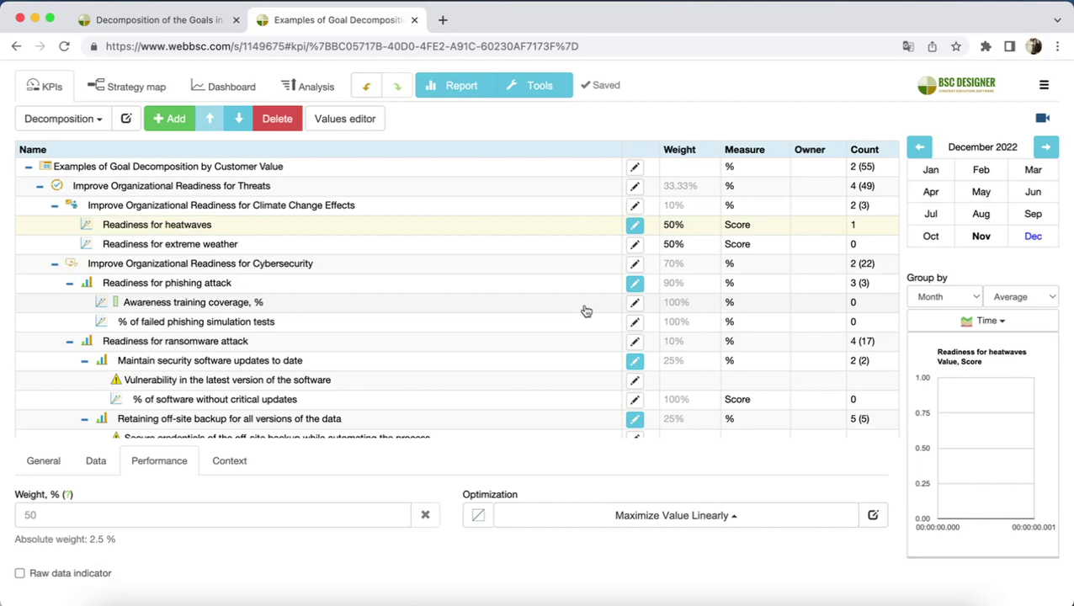
pyautogui.click(144, 185)
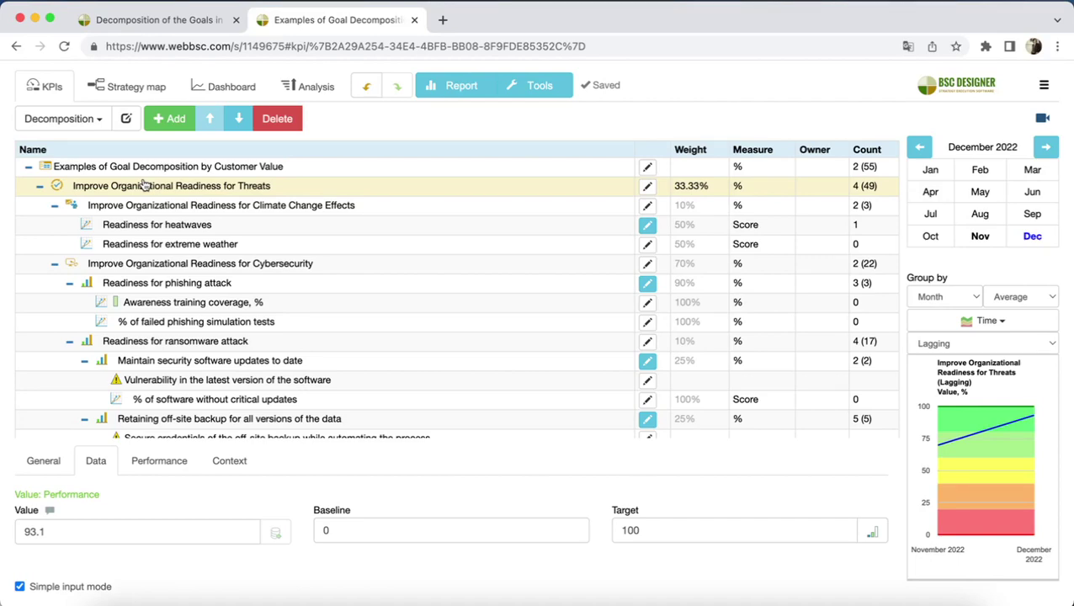
pyautogui.scroll(-5, 156, 190)
# - Check the remote-work indicators (% working remotely 80, target 60), then return to the decomposition article
pyautogui.scroll(-3, 147, 187)
pyautogui.scroll(-1, 141, 177)
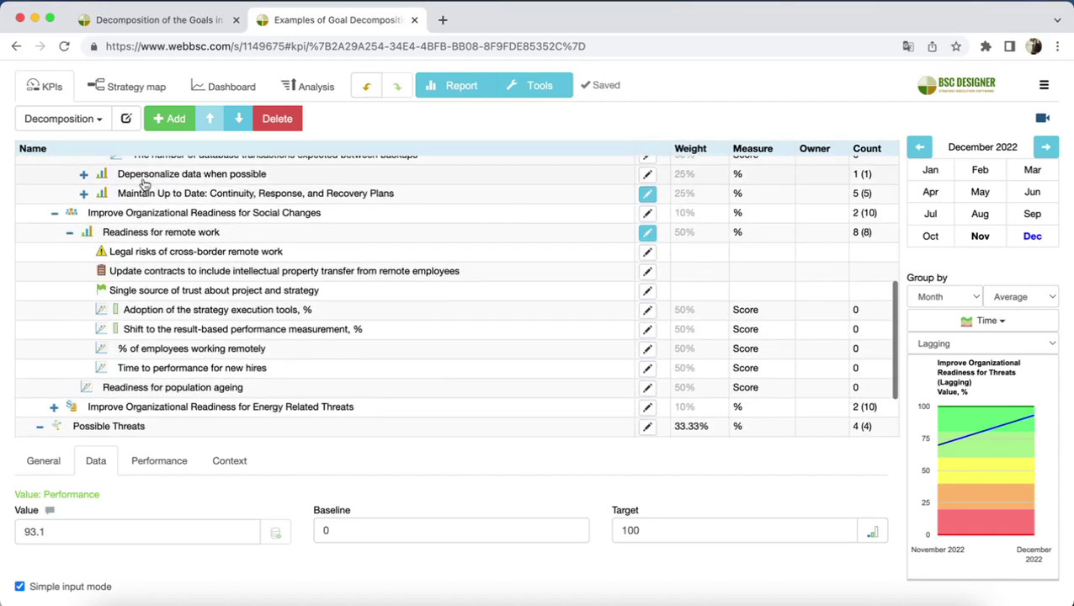
pyautogui.click(193, 235)
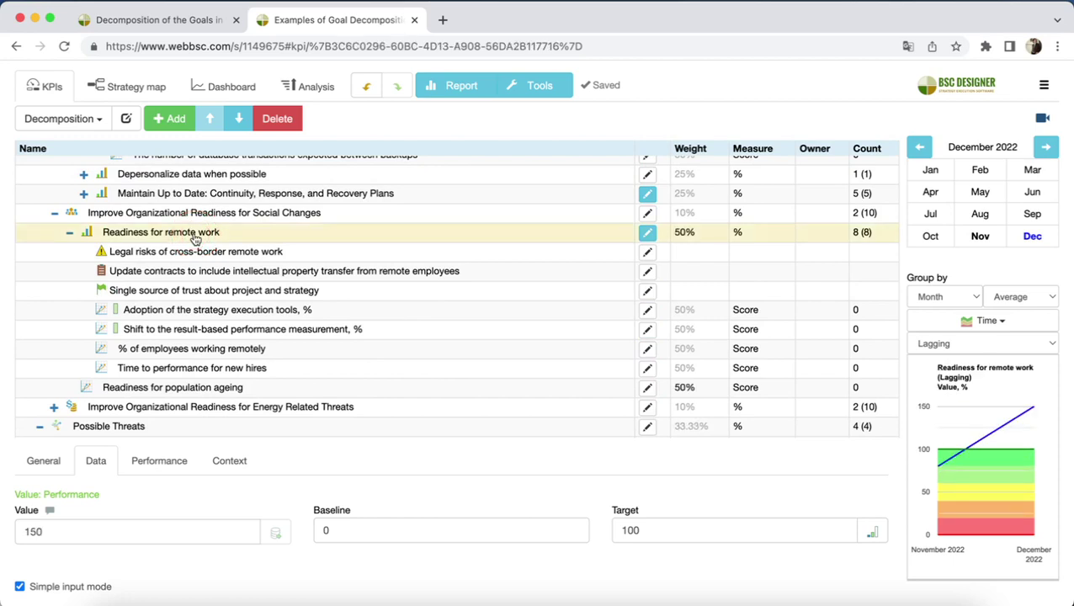
pyautogui.scroll(-1, 186, 219)
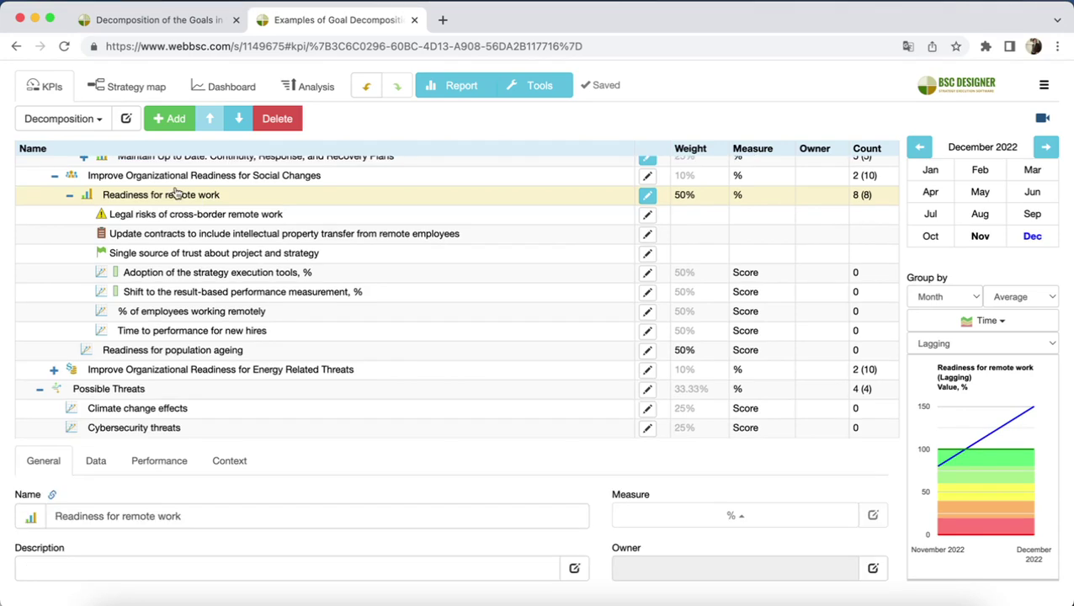
pyautogui.click(146, 312)
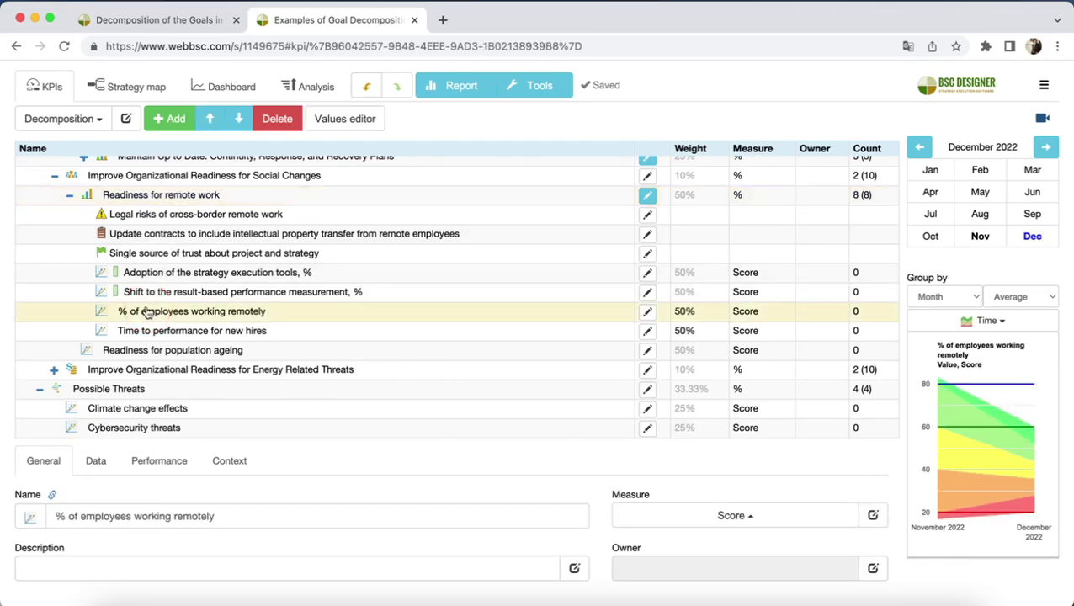
pyautogui.click(97, 461)
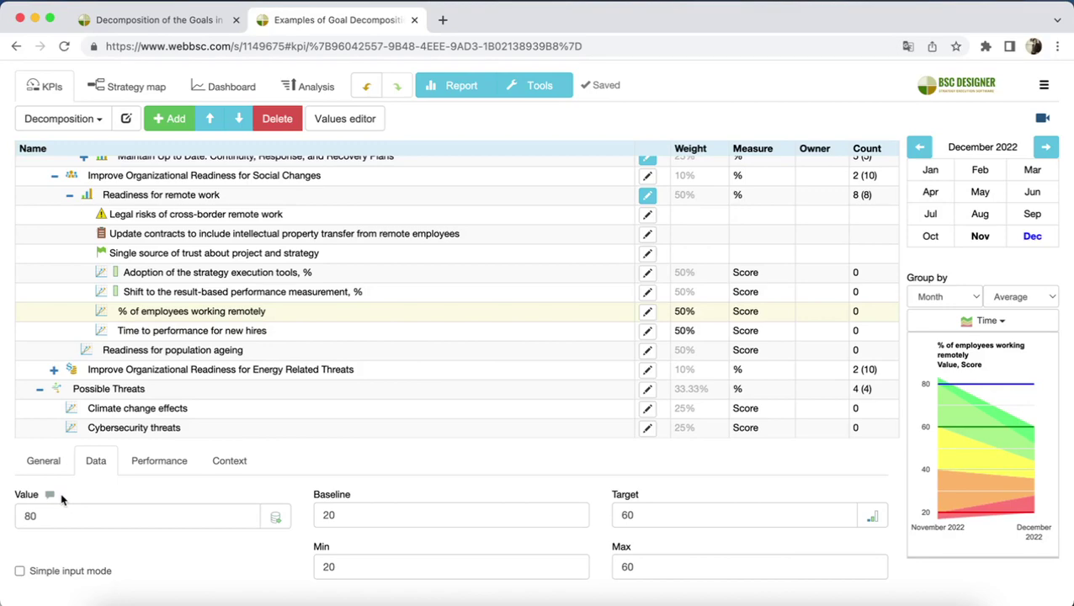
pyautogui.click(194, 20)
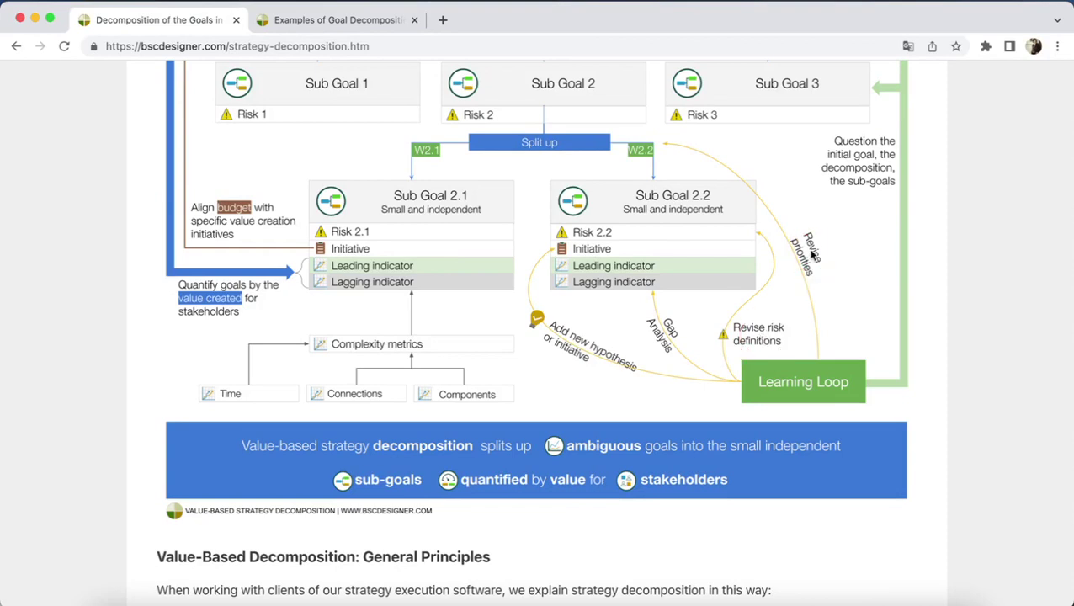
pyautogui.scroll(2, 813, 253)
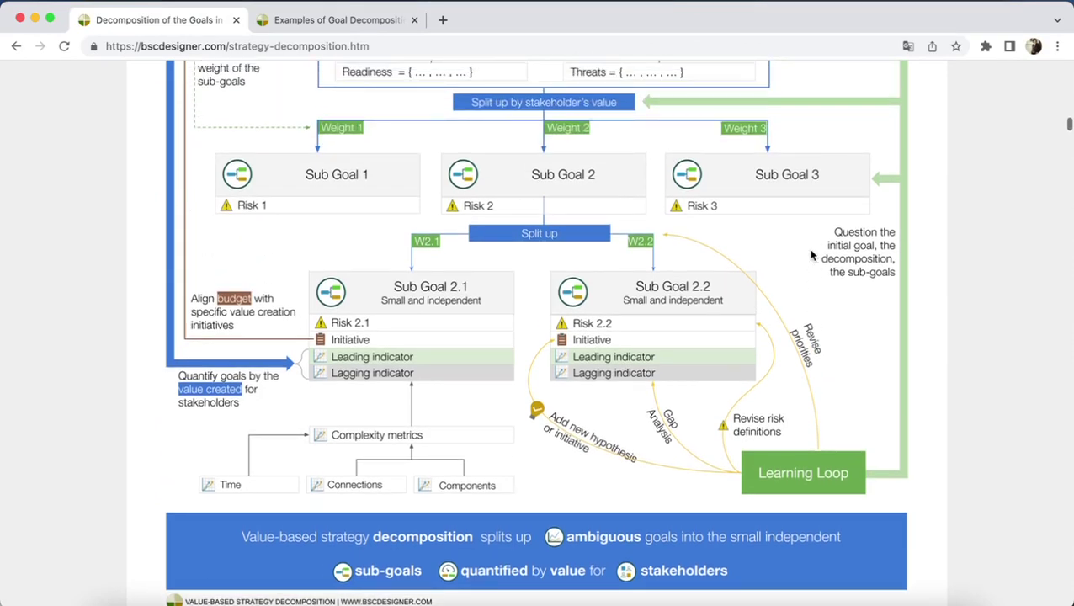
pyautogui.scroll(2, 879, 254)
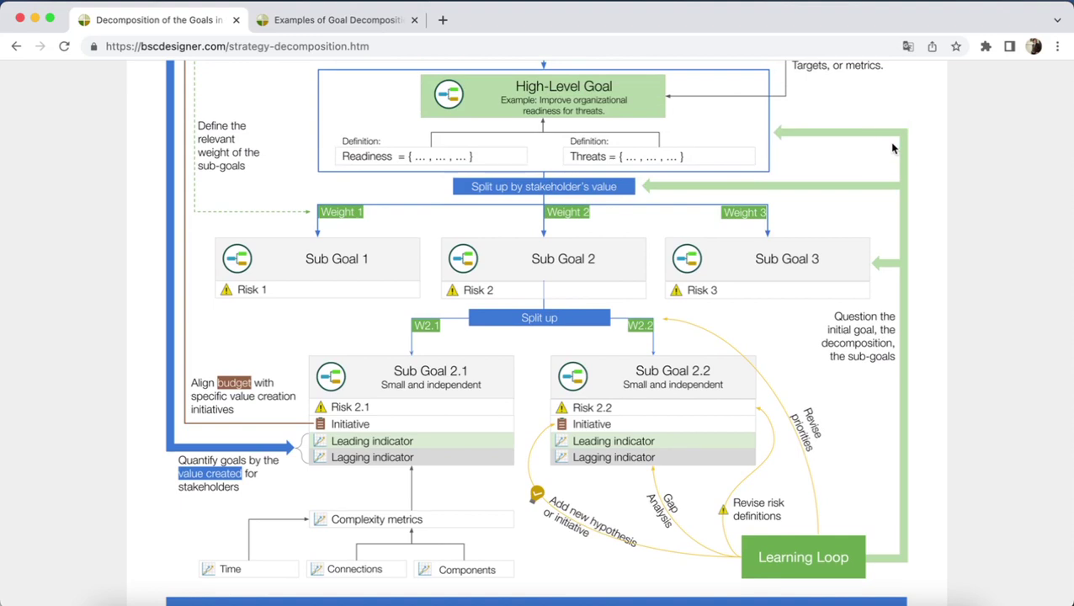
pyautogui.scroll(-3, 894, 148)
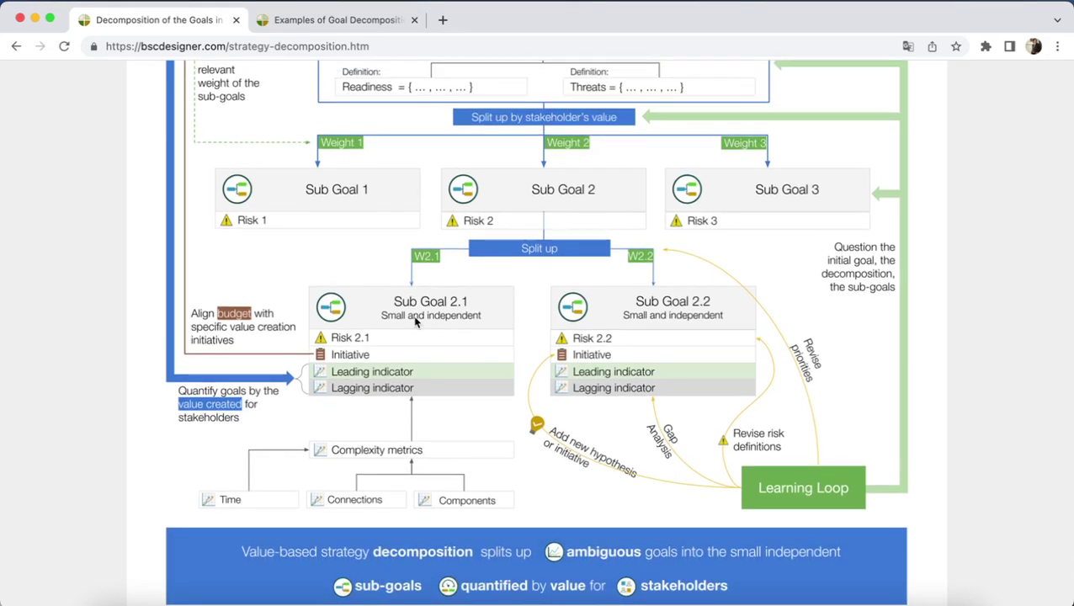
pyautogui.click(415, 321)
pyautogui.scroll(3, 415, 321)
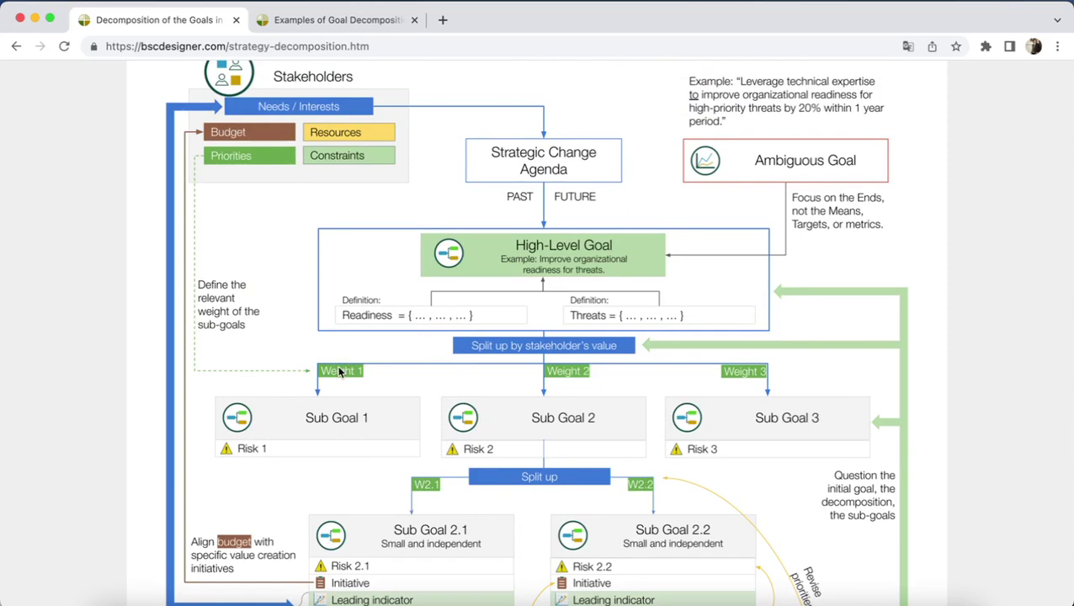
pyautogui.scroll(1, 340, 372)
pyautogui.scroll(-2, 532, 367)
pyautogui.scroll(-2, 532, 367)
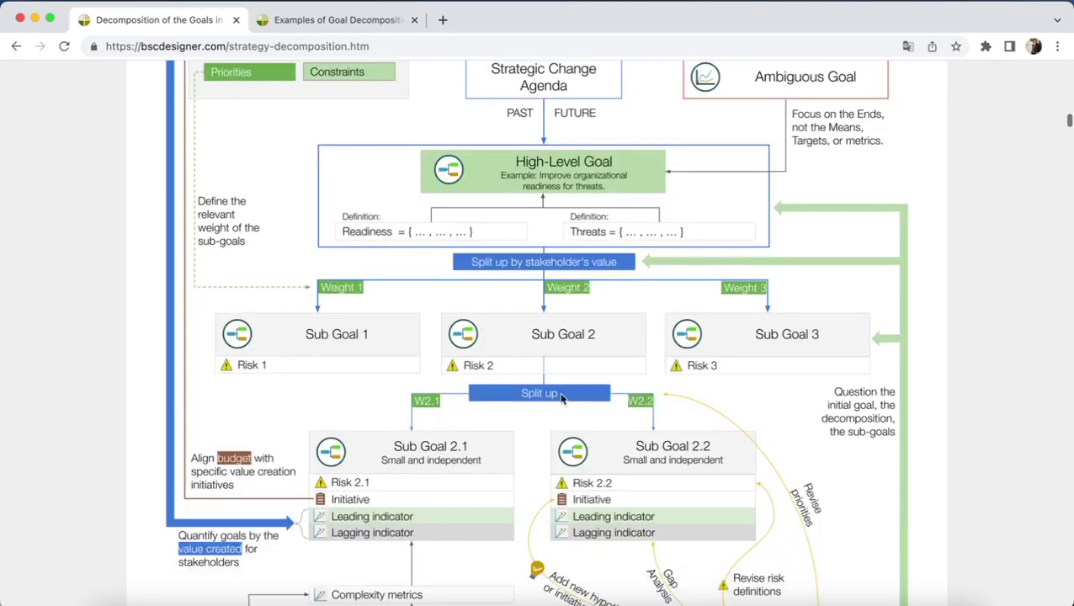
pyautogui.click(608, 484)
pyautogui.click(621, 503)
pyautogui.scroll(-1, 621, 505)
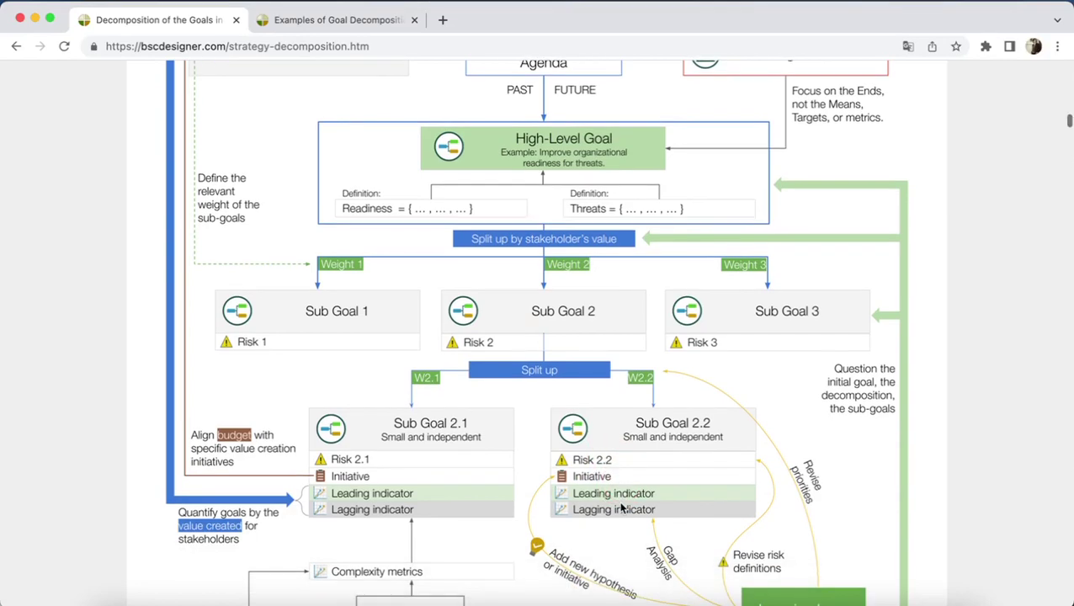
pyautogui.scroll(-5, 622, 505)
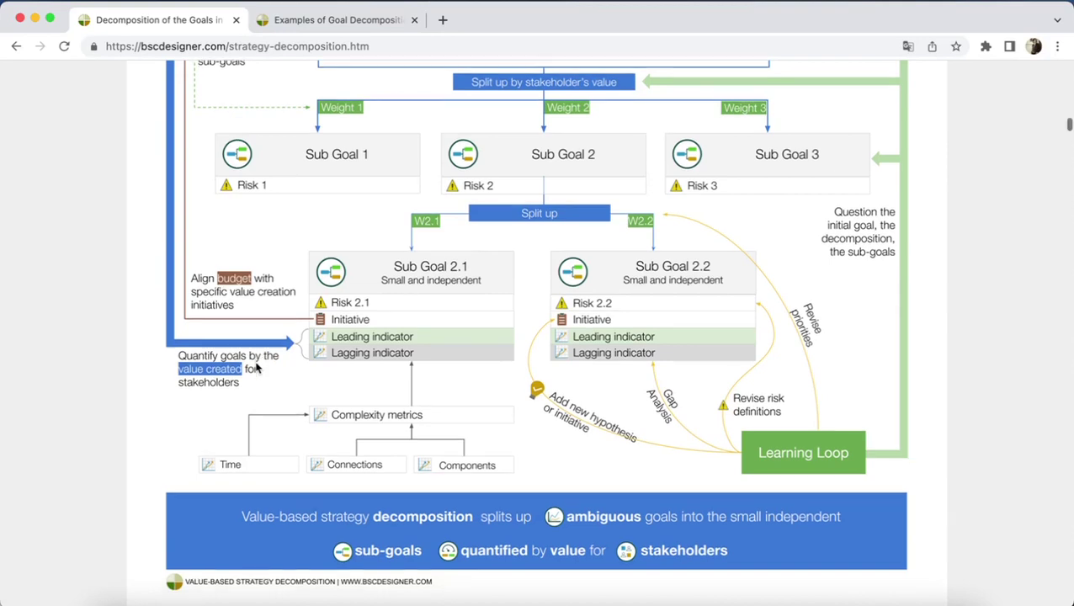
pyautogui.scroll(-2, 258, 368)
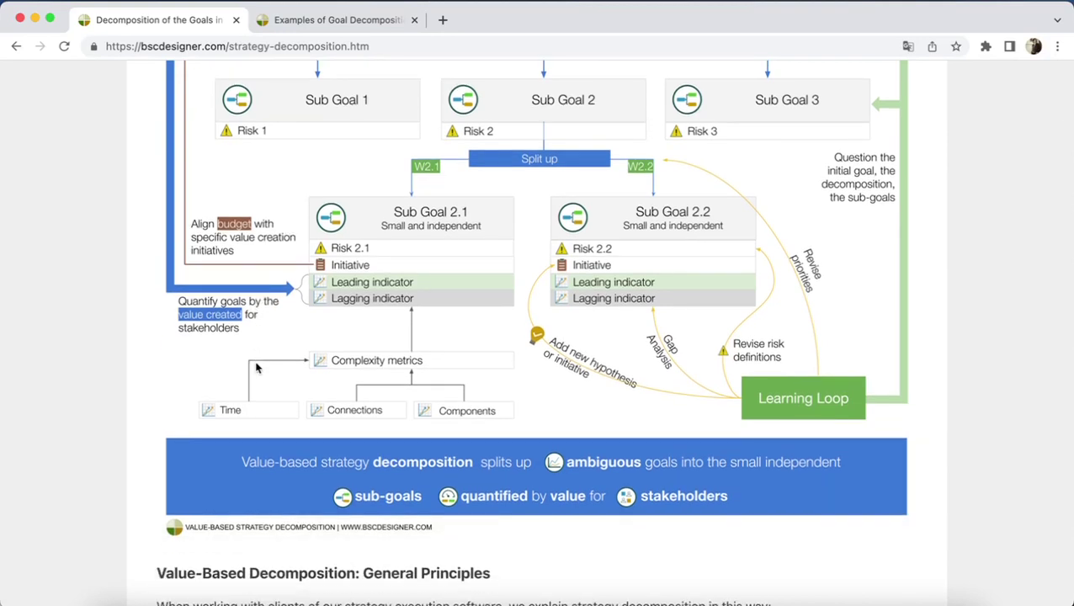